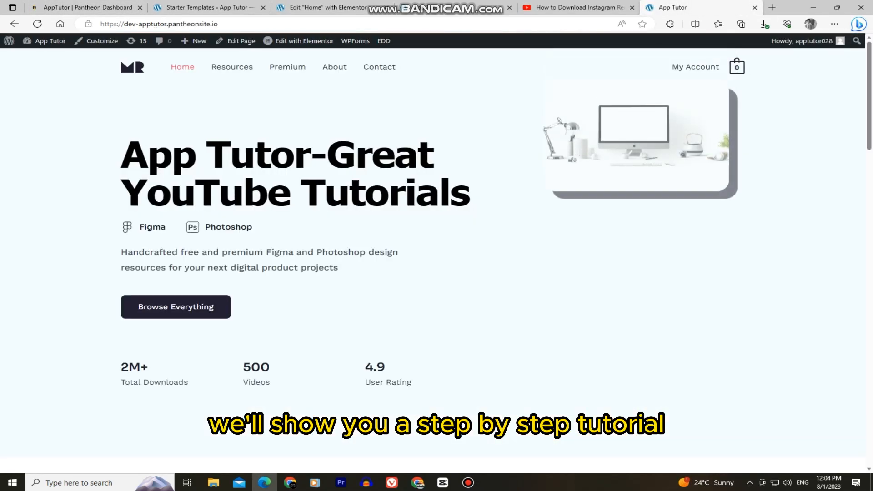
# Load the pantheon.io website from the Edge address bar
pyautogui.scroll(-8, 436, 259)
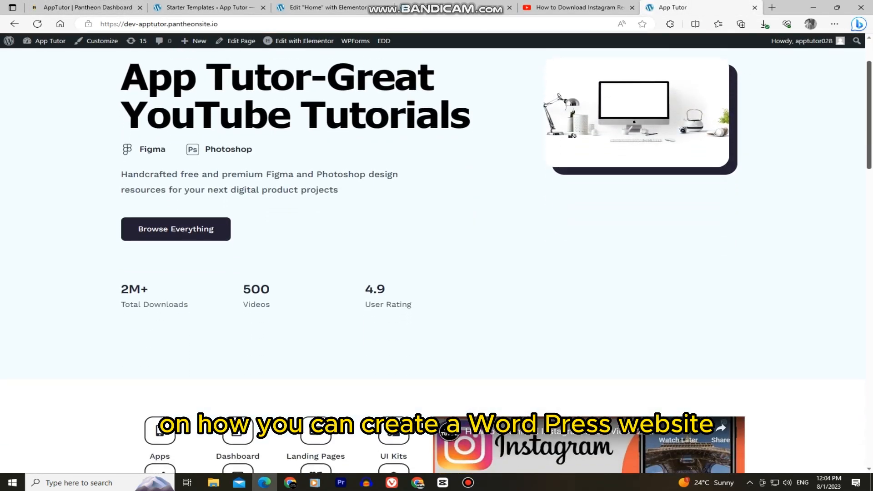
pyautogui.scroll(-6, 436, 259)
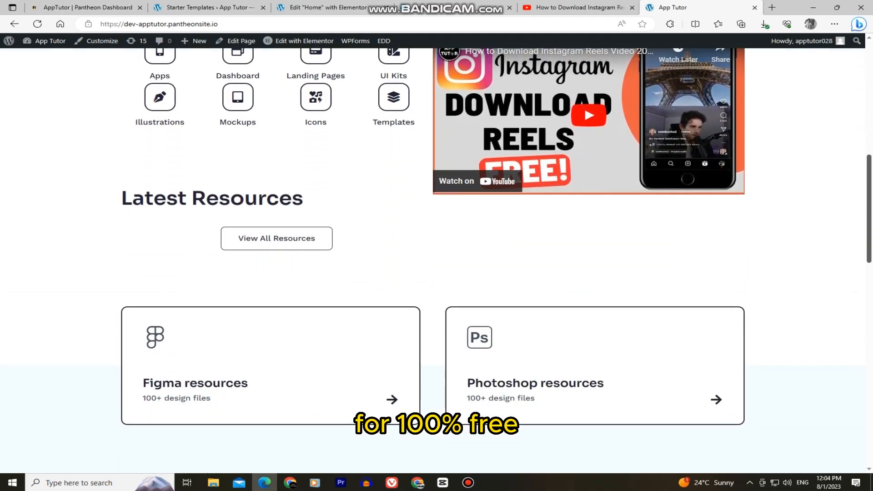
pyautogui.scroll(-7, 437, 259)
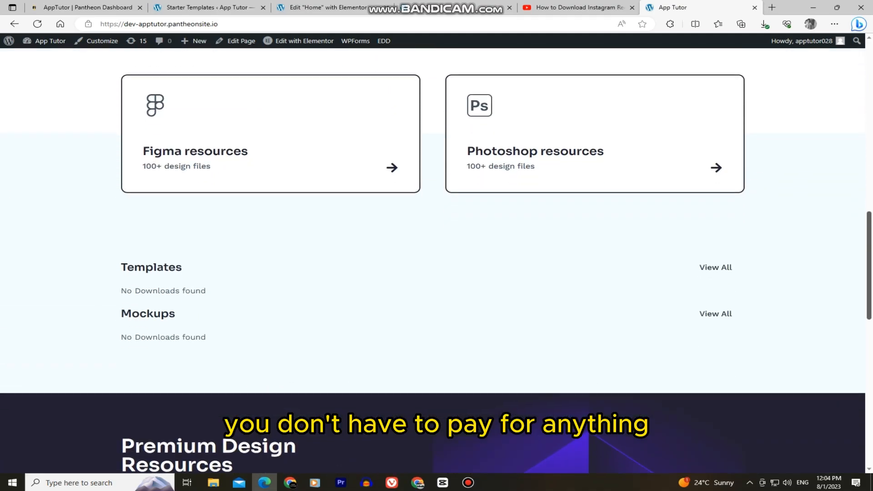
pyautogui.scroll(-6, 436, 259)
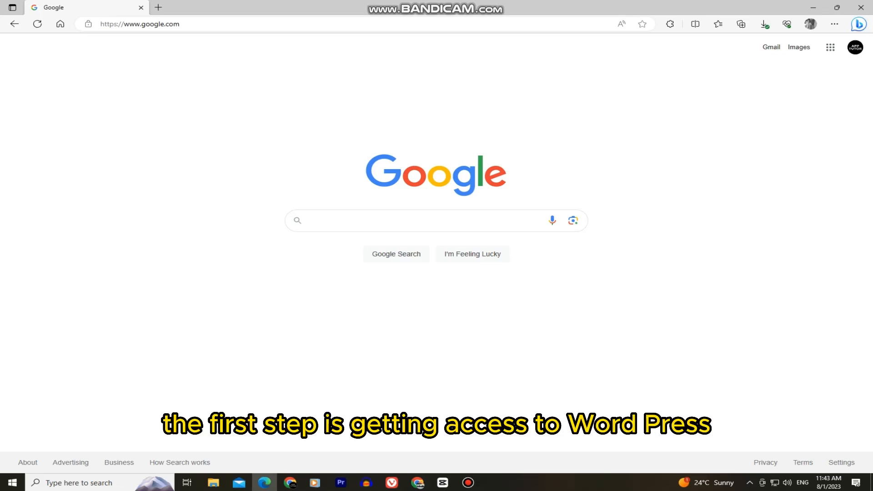
pyautogui.click(139, 24)
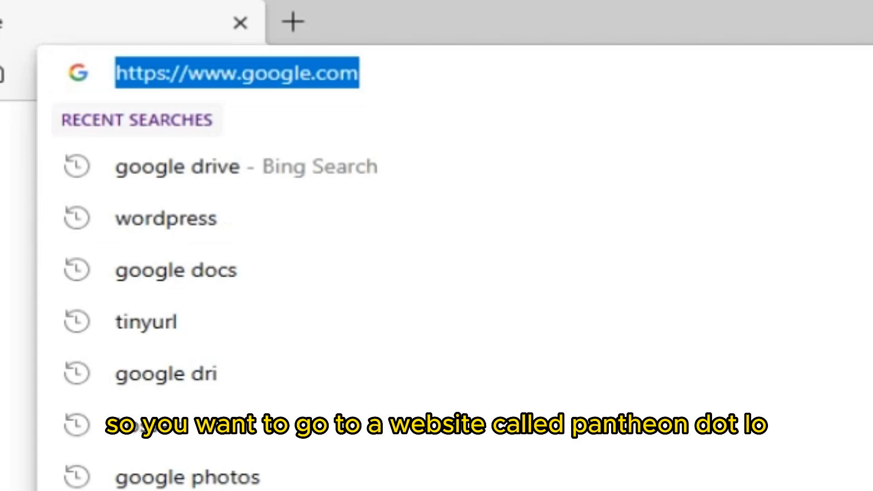
pyautogui.write('pantheo')
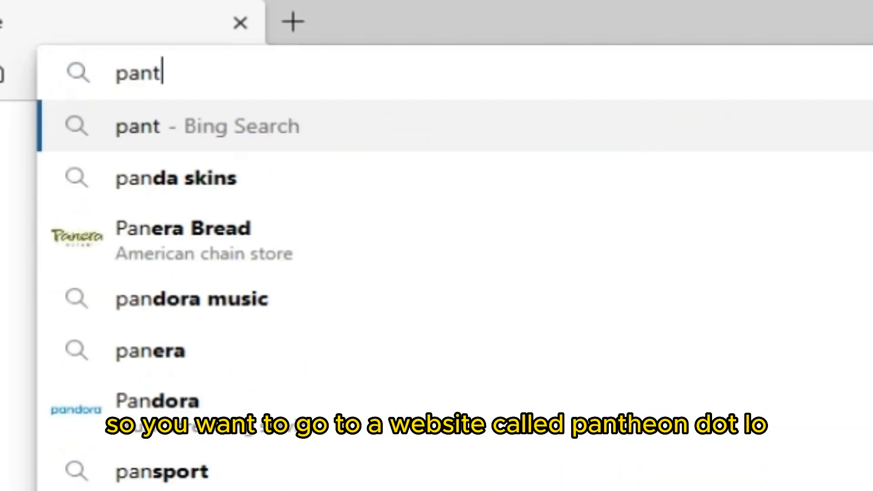
pyautogui.write('n.io')
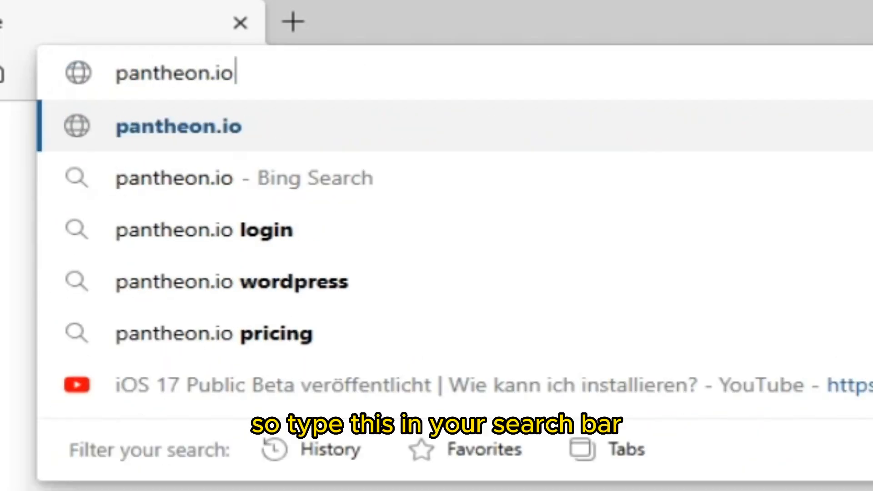
pyautogui.press('Return')
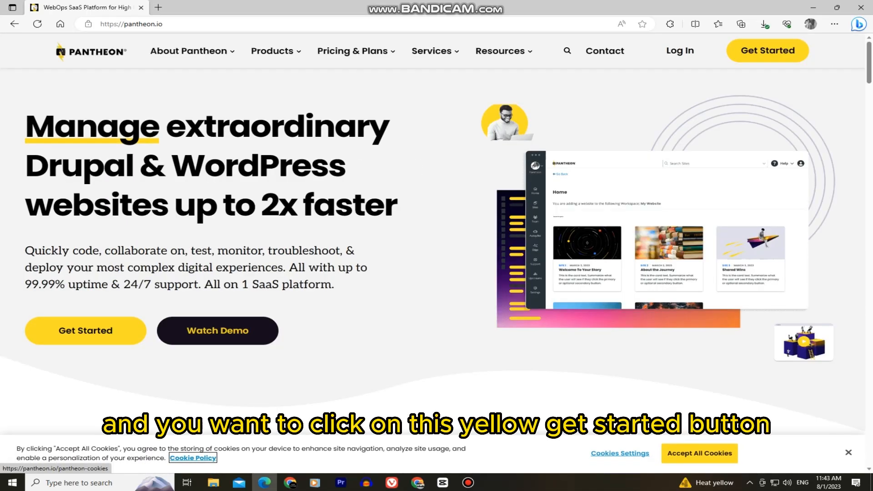
# Sign up for a free Pantheon account using Google through Get Started
pyautogui.click(767, 50)
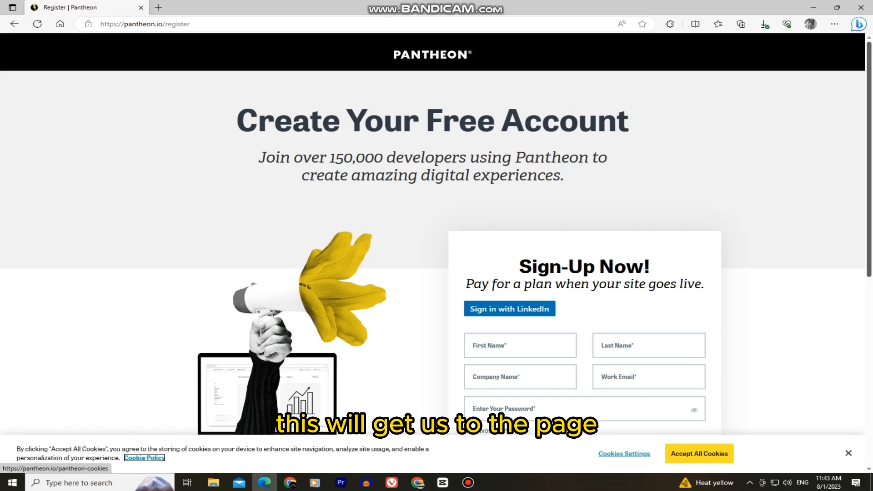
pyautogui.scroll(-4, 435, 234)
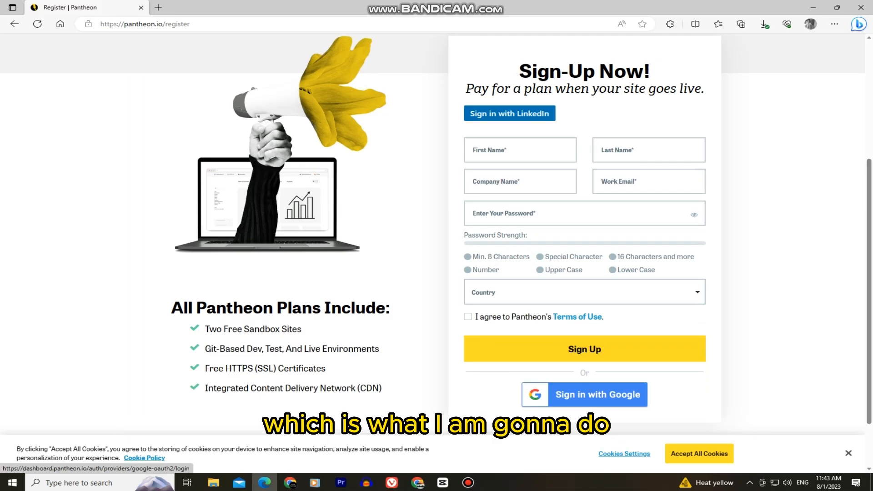
pyautogui.click(584, 394)
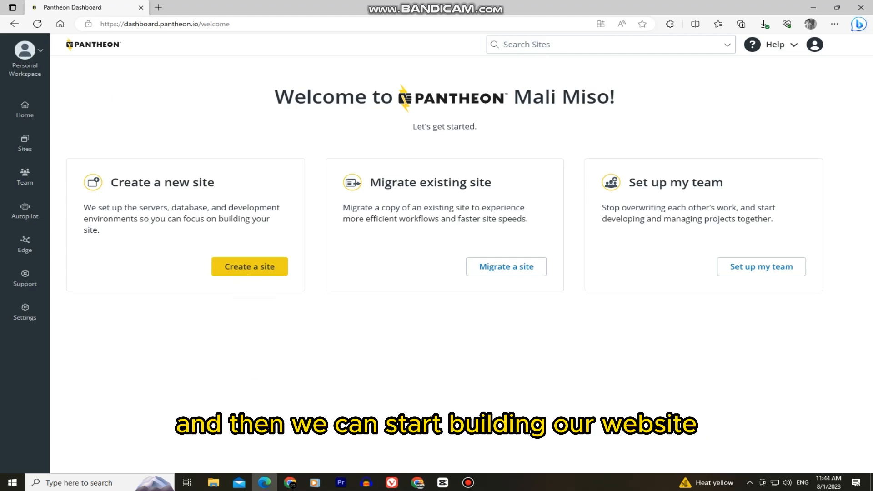
# Start a new WordPress site on Pantheon named AppTutor in the United States region
pyautogui.click(249, 266)
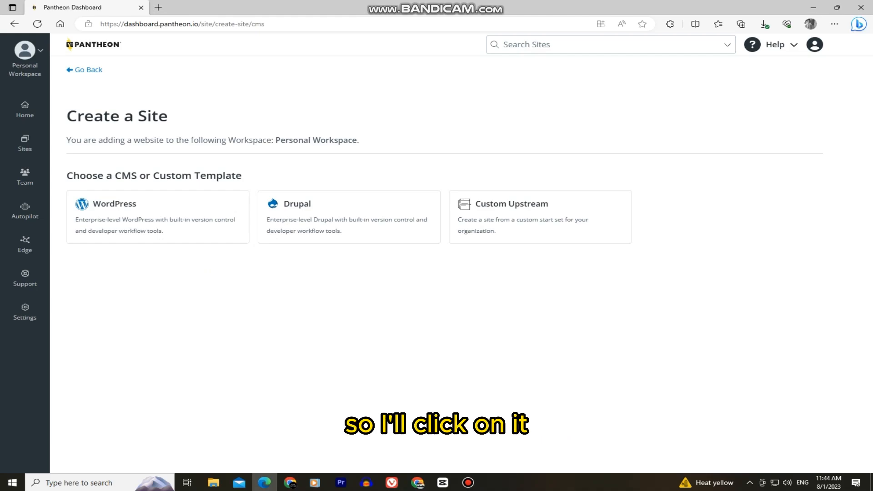
pyautogui.click(157, 216)
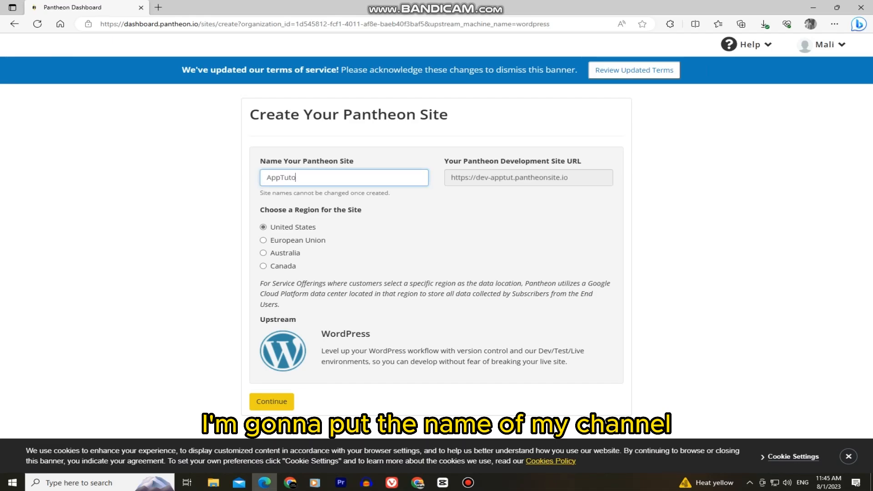
pyautogui.write('r')
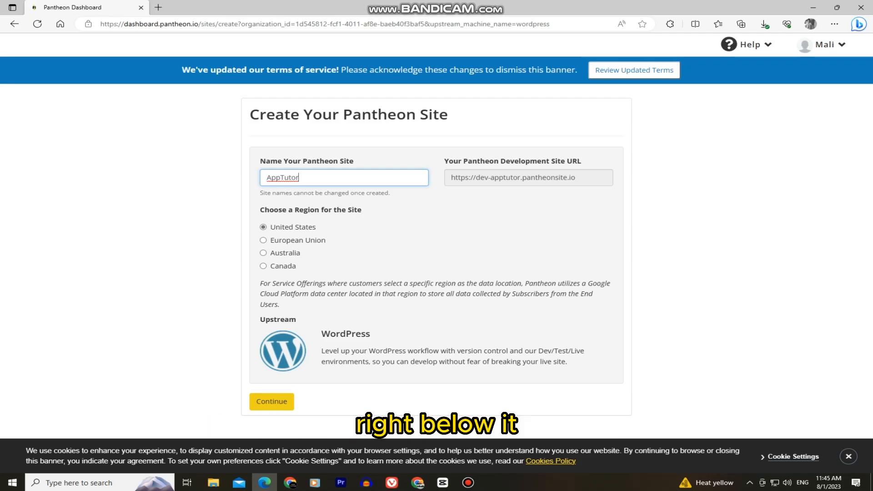
# Create the AppTutor site, open its Dev dashboard and decline the guided tour
pyautogui.click(272, 401)
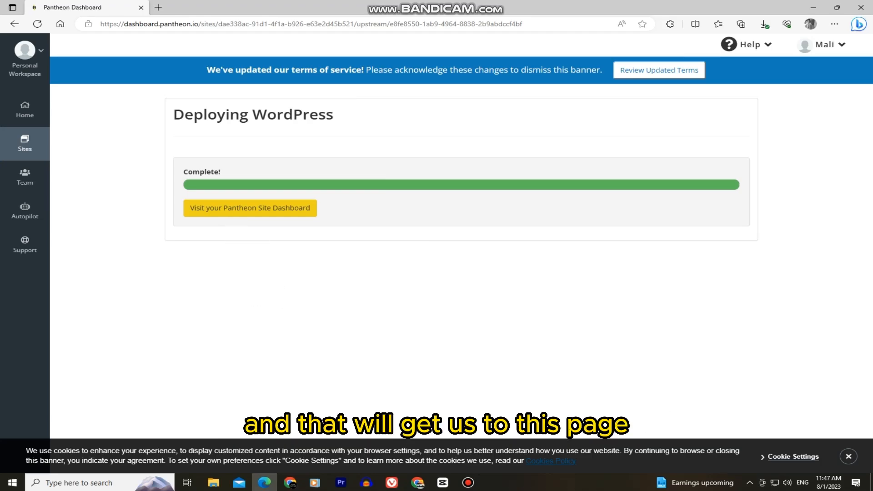
pyautogui.click(239, 208)
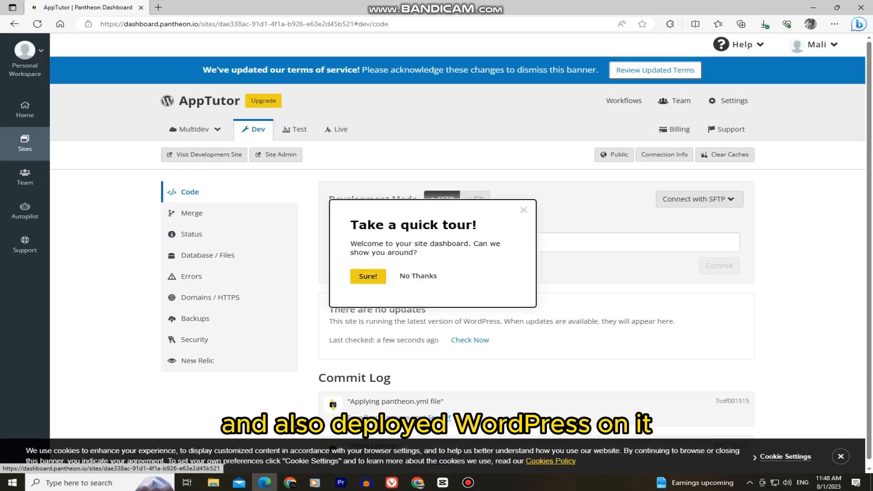
pyautogui.click(418, 276)
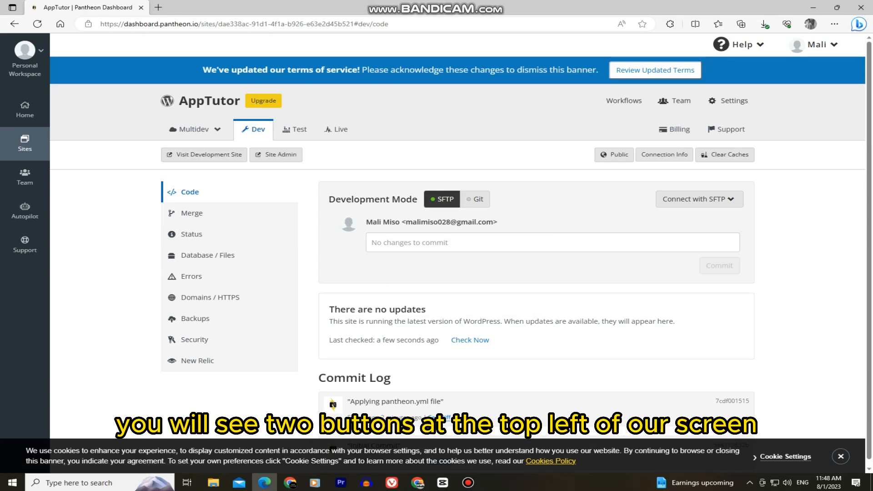
# Open the development site and choose English (United States) as the WordPress language
pyautogui.click(204, 155)
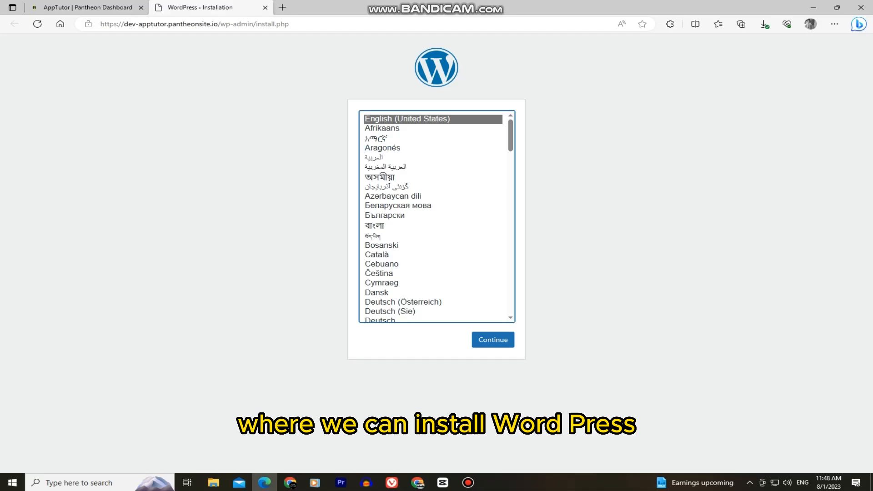
pyautogui.scroll(-10, 437, 216)
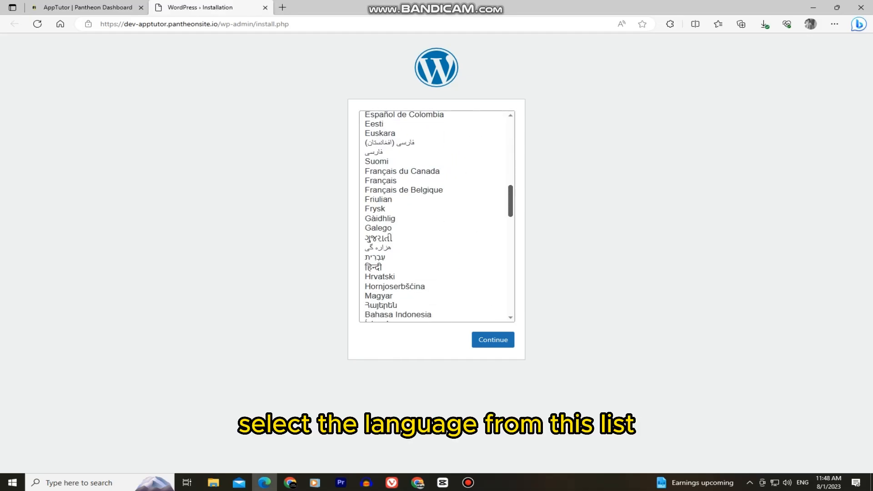
pyautogui.scroll(10, 436, 216)
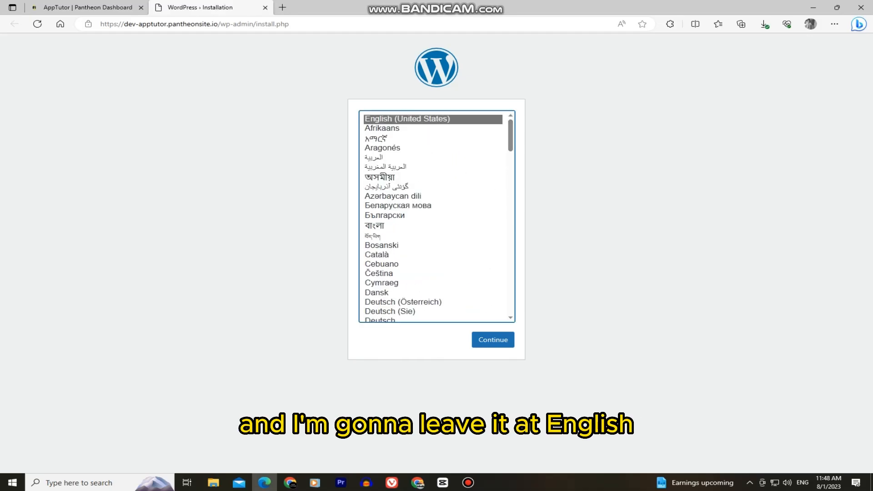
pyautogui.press('Tab')
pyautogui.press('Return')
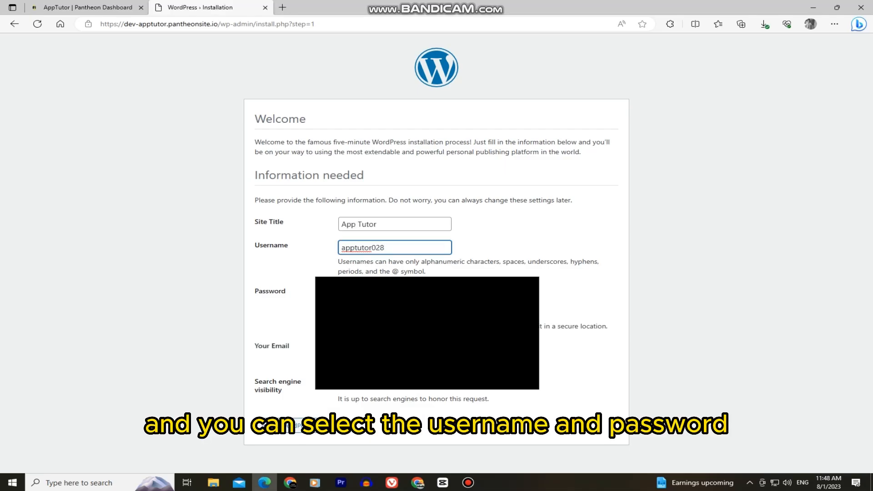
# Enter the App Tutor site details and account password, then install WordPress
pyautogui.press('Tab')
pyautogui.write('a')
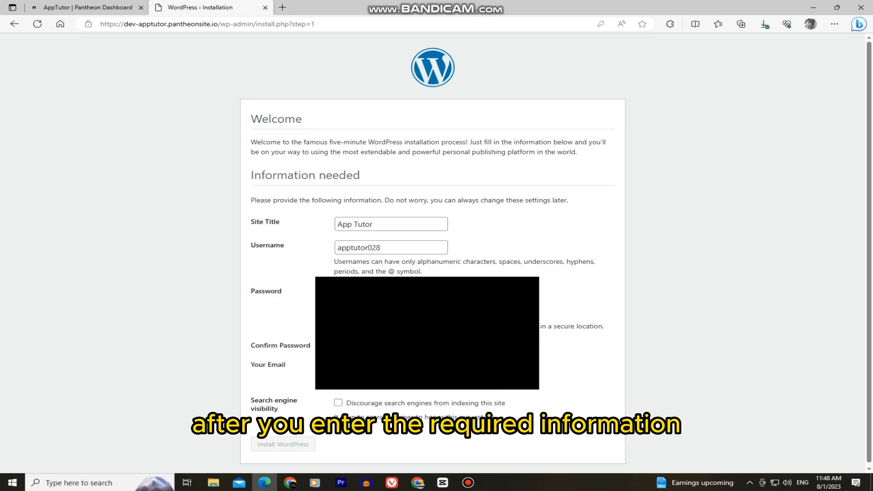
pyautogui.write('a')
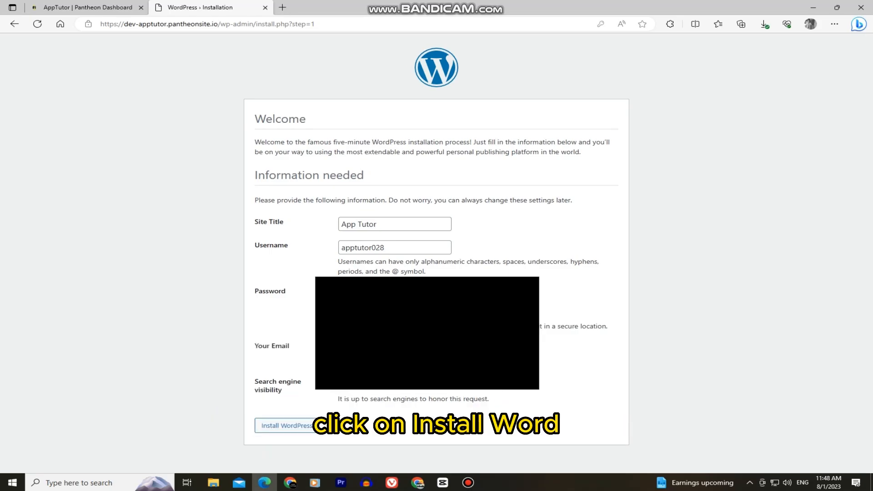
pyautogui.click(282, 425)
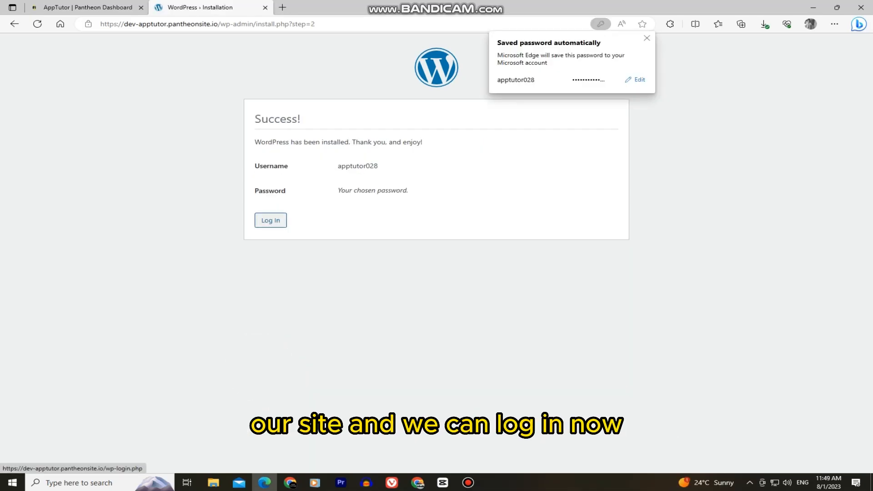
# Log in to the WordPress admin and view the installed plugins list
pyautogui.click(270, 220)
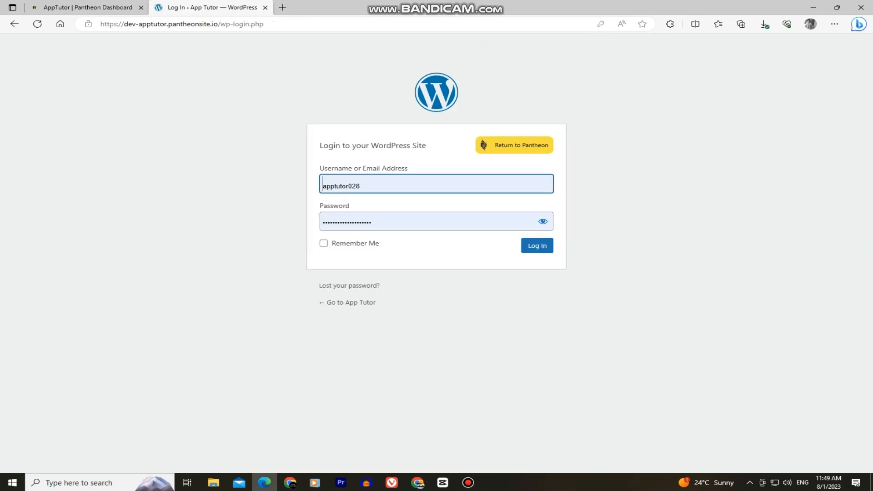
pyautogui.press('Return')
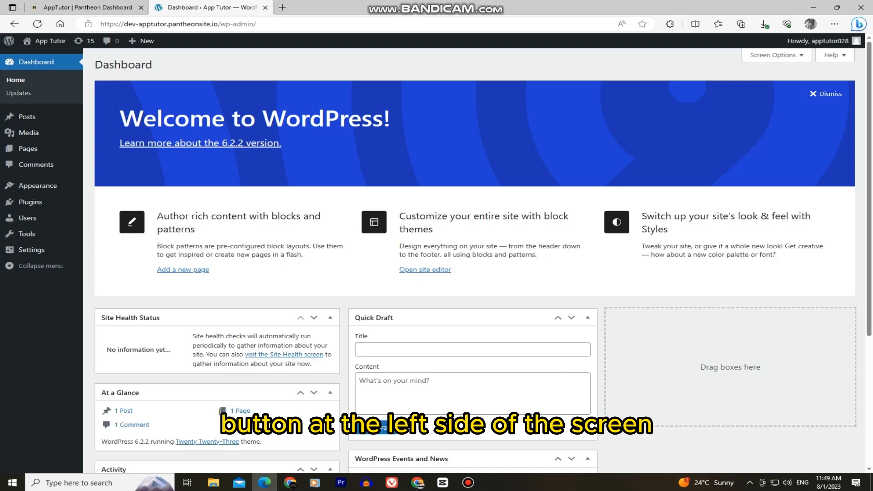
pyautogui.click(30, 202)
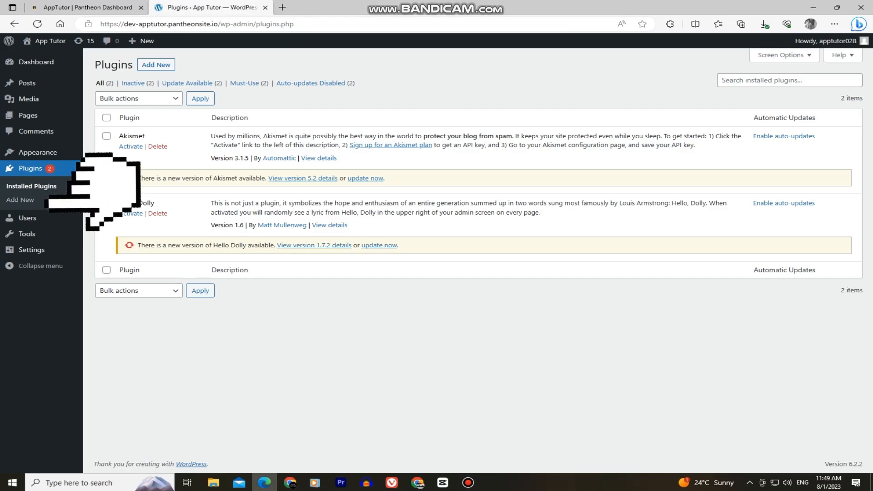
# Find Starter Templates by searching 'astra', then install and activate it
pyautogui.click(28, 200)
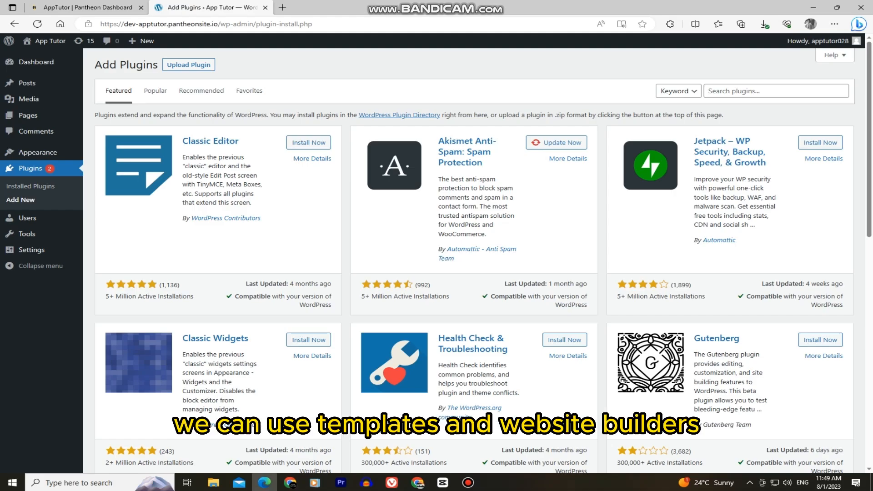
pyautogui.click(776, 91)
pyautogui.write('astra')
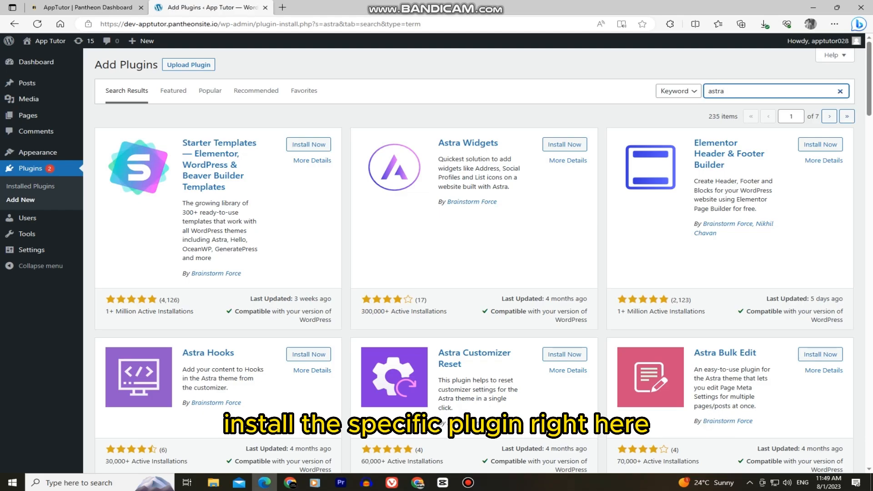
pyautogui.click(309, 144)
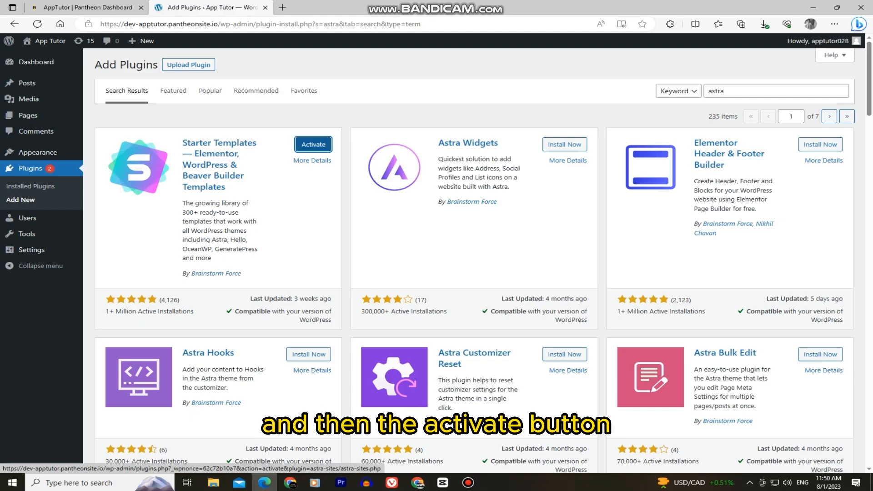
pyautogui.click(313, 144)
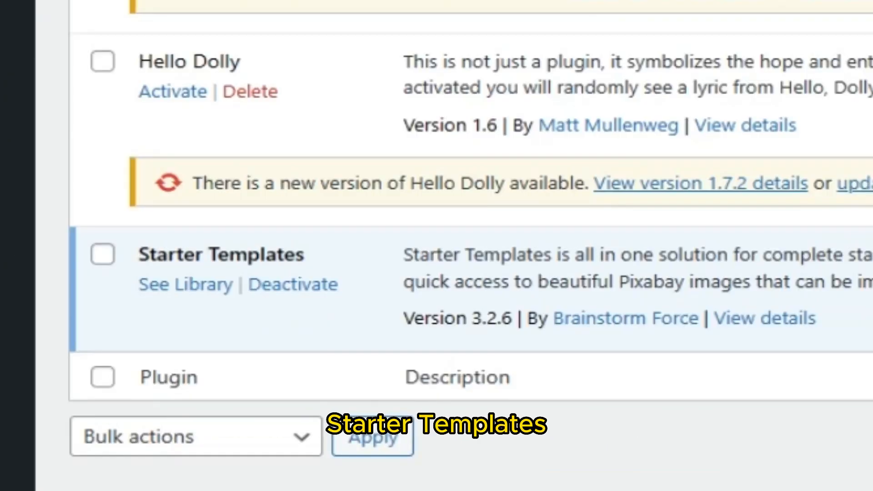
# Open the Starter Templates library and start building with the Block Editor
pyautogui.click(135, 309)
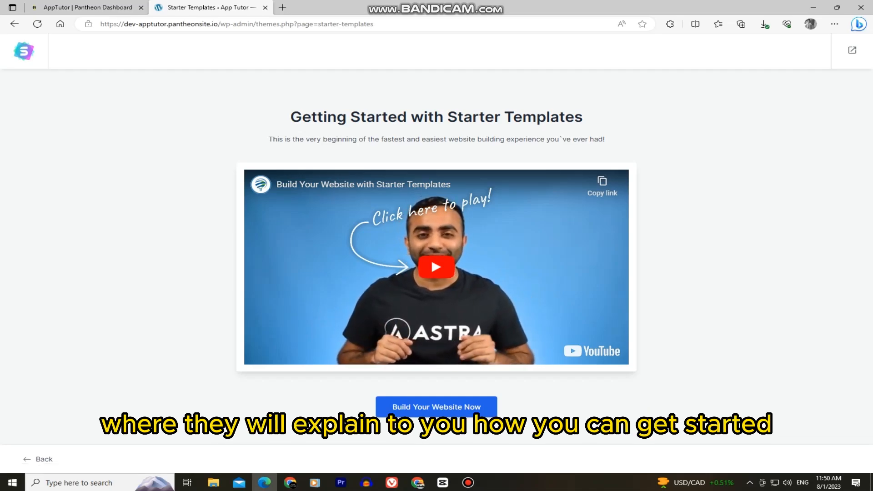
pyautogui.click(437, 406)
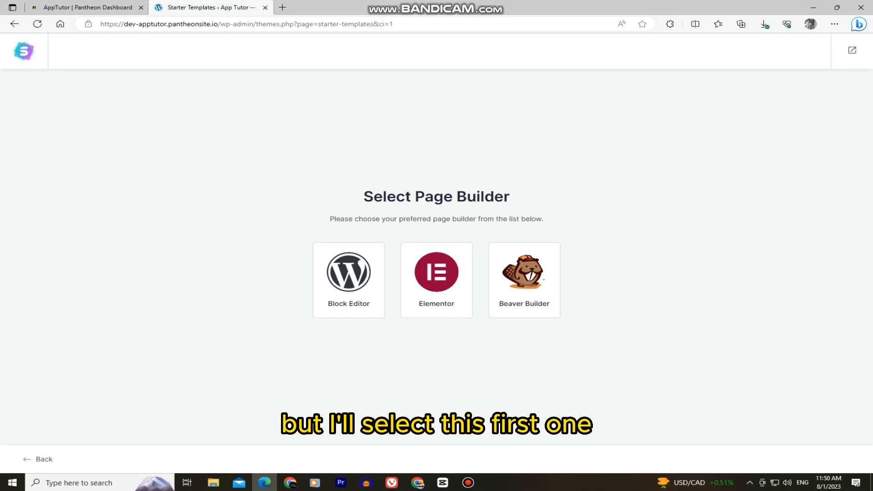
pyautogui.click(349, 279)
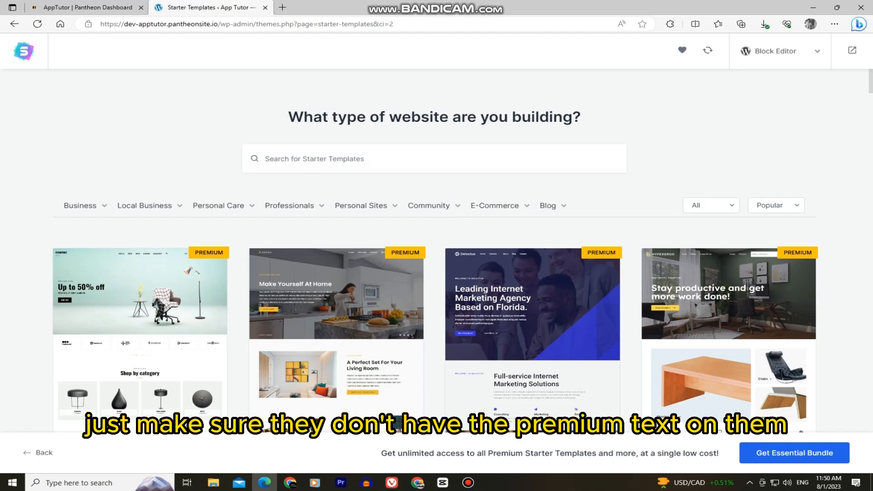
# Switch the page builder to Elementor and browse the templates for tech designs
pyautogui.click(780, 51)
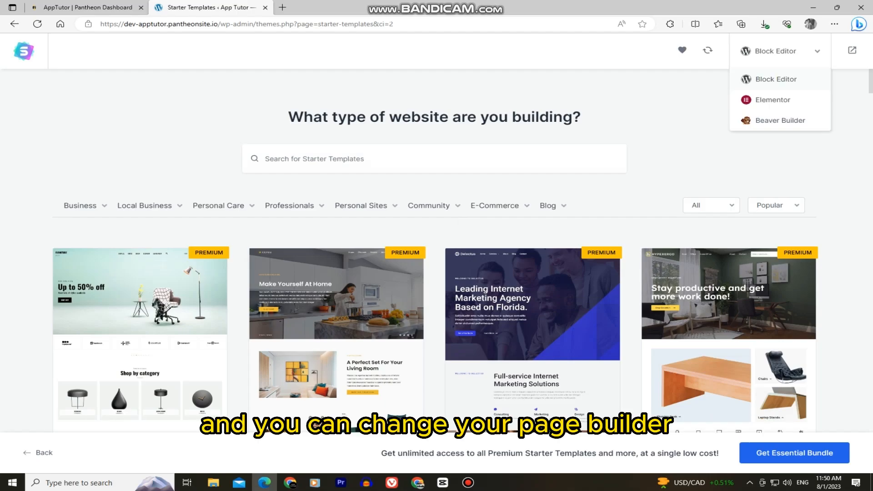
pyautogui.click(773, 99)
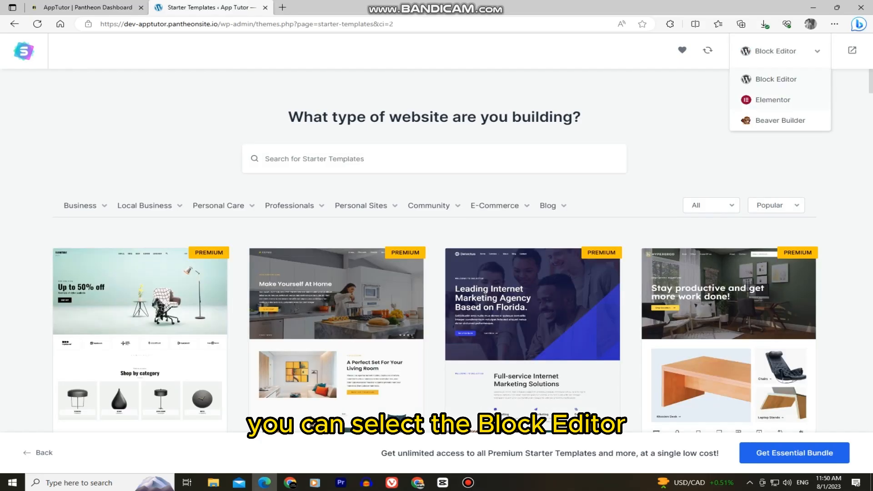
pyautogui.click(773, 100)
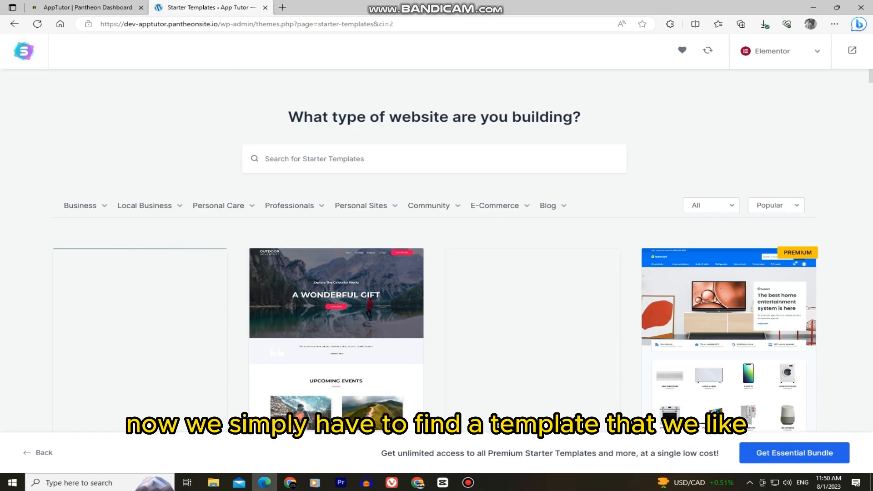
pyautogui.scroll(-7, 434, 250)
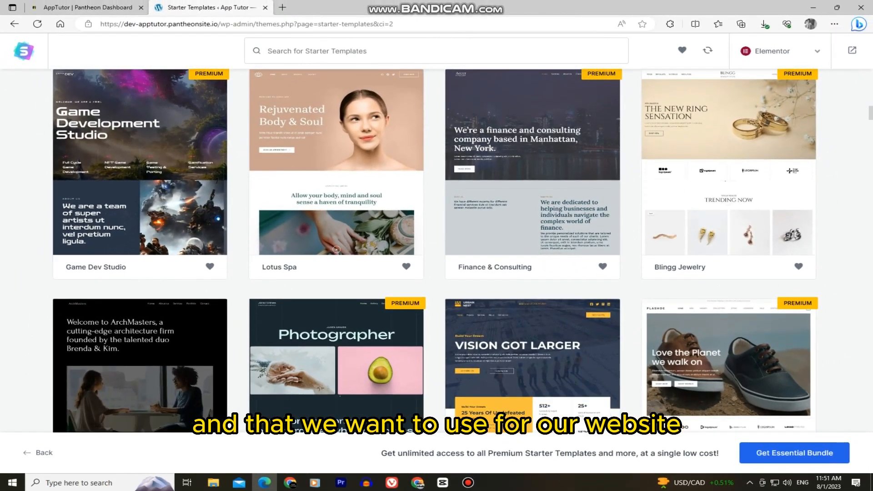
pyautogui.scroll(-1, 435, 252)
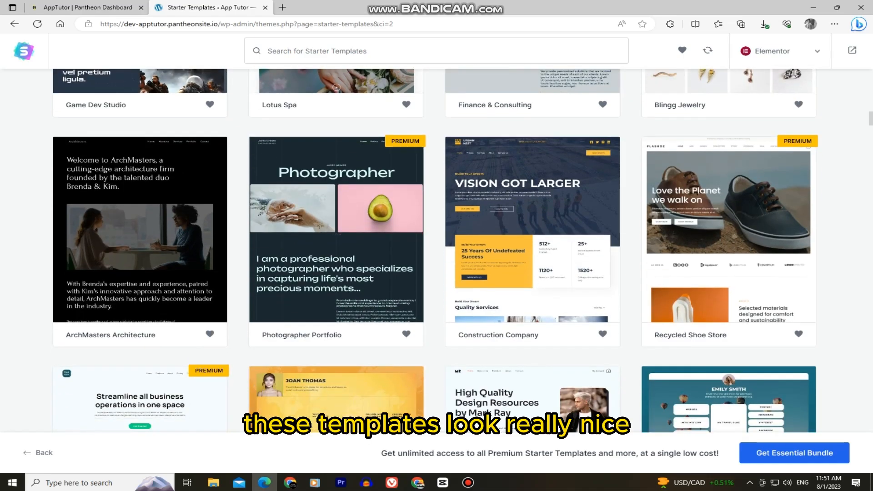
pyautogui.scroll(-5, 435, 250)
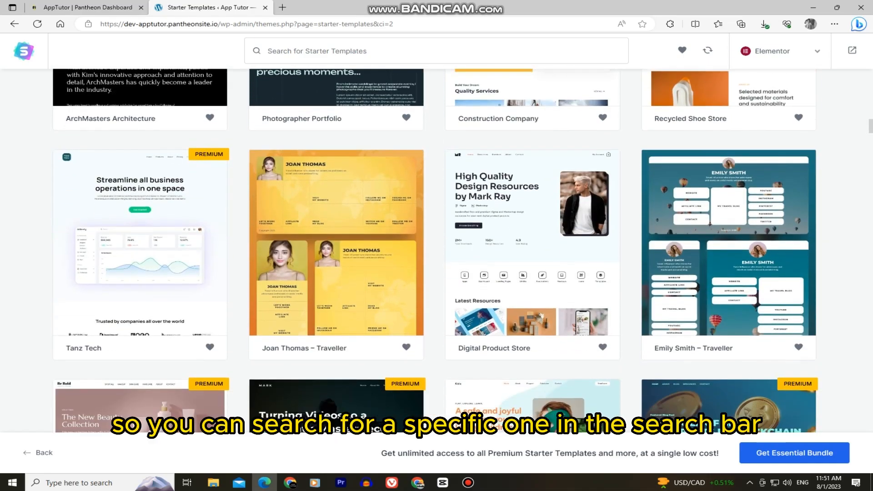
pyautogui.scroll(-1, 435, 249)
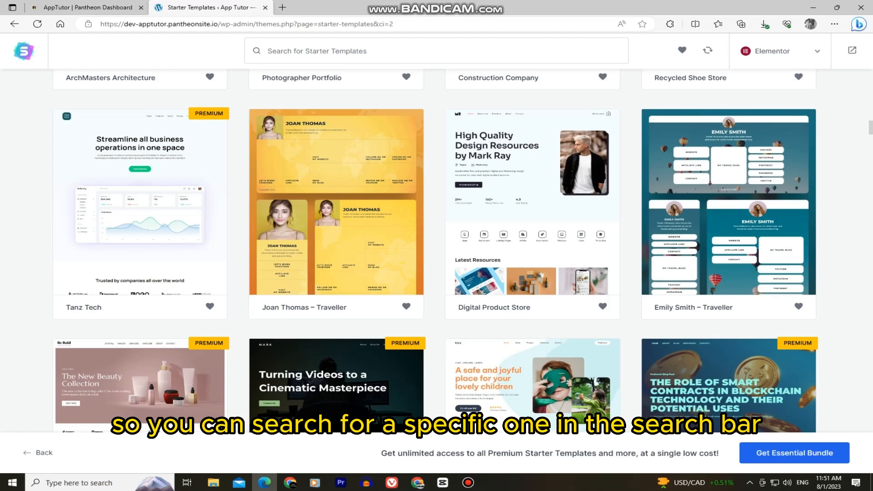
pyautogui.scroll(-1, 435, 250)
pyautogui.scroll(2, 435, 250)
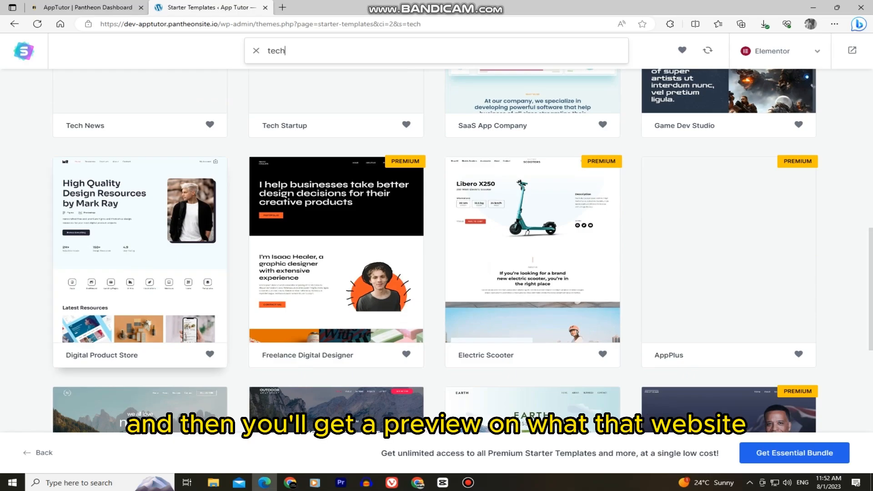
# Choose the Digital Product Store template, review its preview and skip the logo step
pyautogui.click(140, 250)
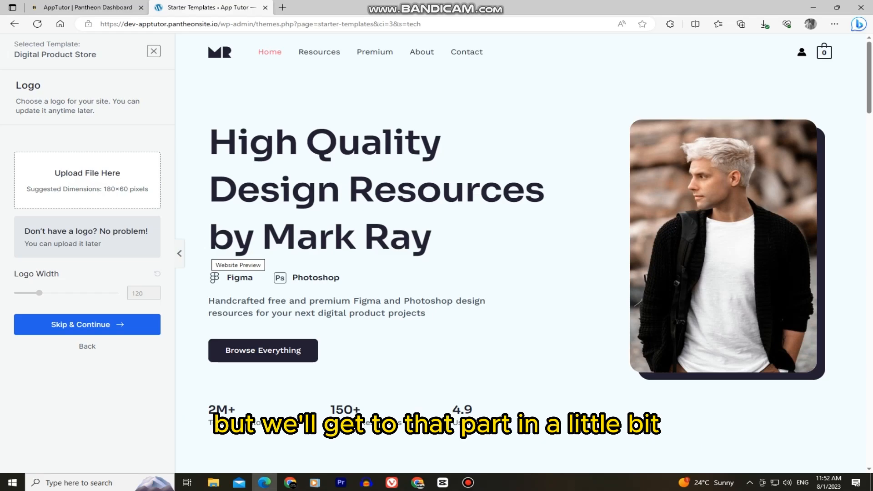
pyautogui.scroll(-8, 522, 250)
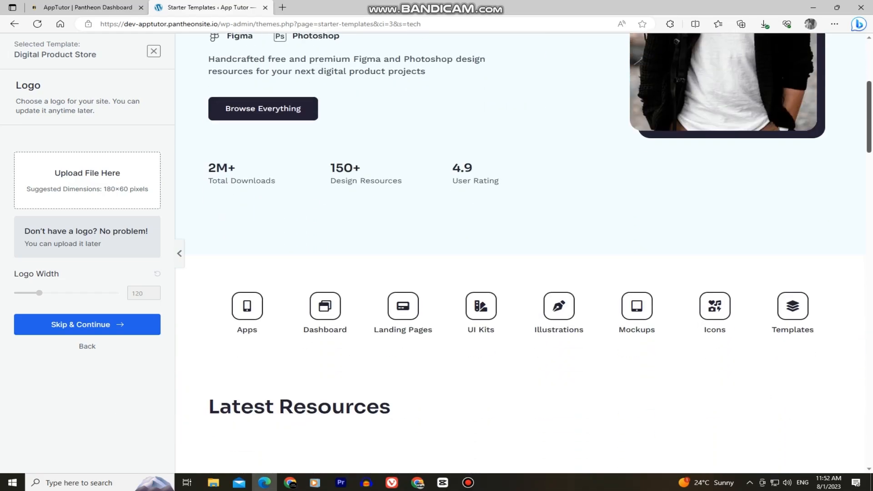
pyautogui.scroll(-5, 636, 228)
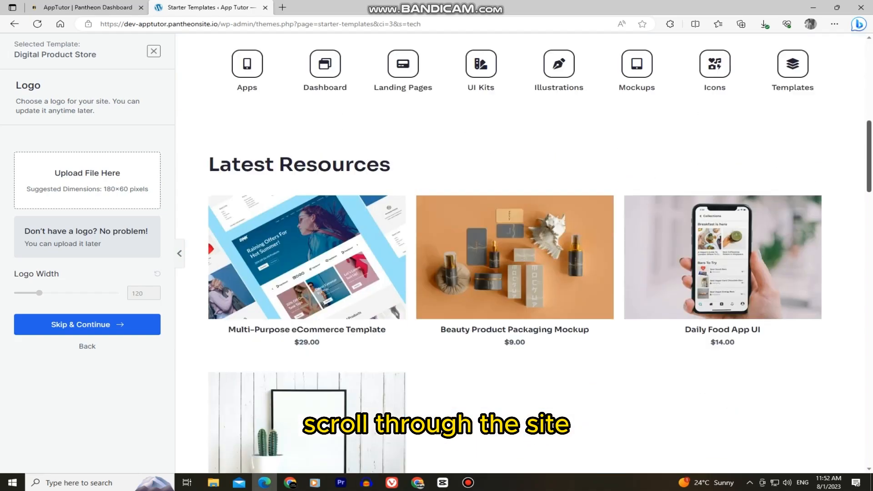
pyautogui.scroll(-15, 522, 250)
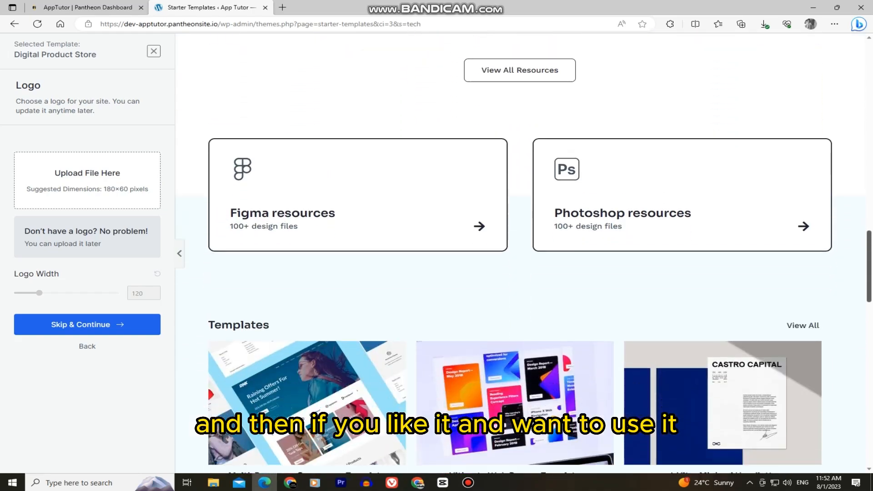
pyautogui.scroll(-20, 523, 250)
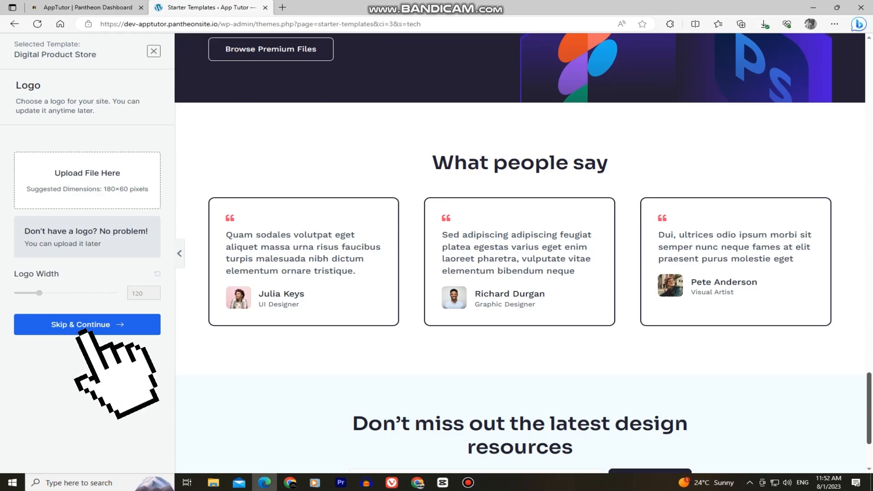
pyautogui.click(81, 324)
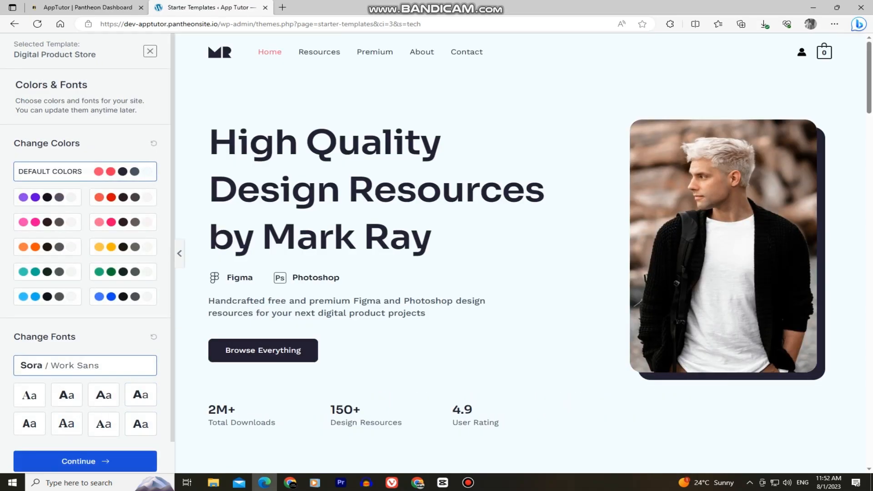
# Keep the default colours and fonts, then enter the first name and work e-mail
pyautogui.click(85, 461)
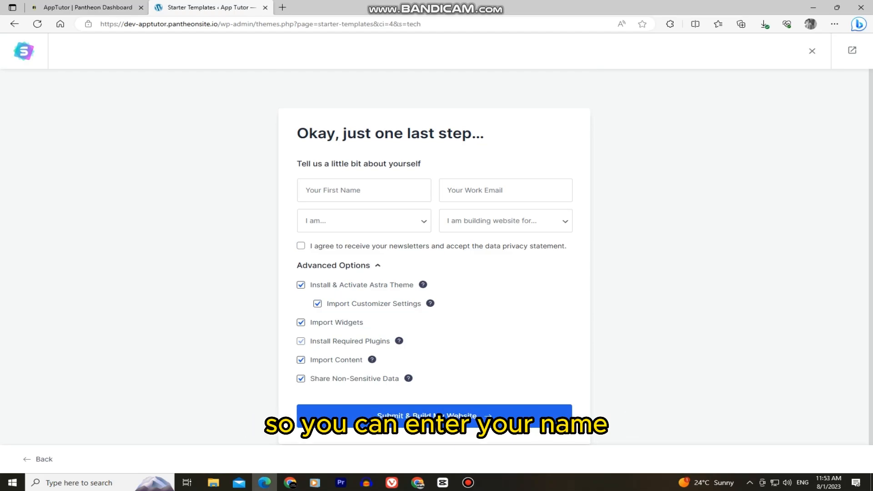
pyautogui.click(364, 190)
pyautogui.write('Mali Miso')
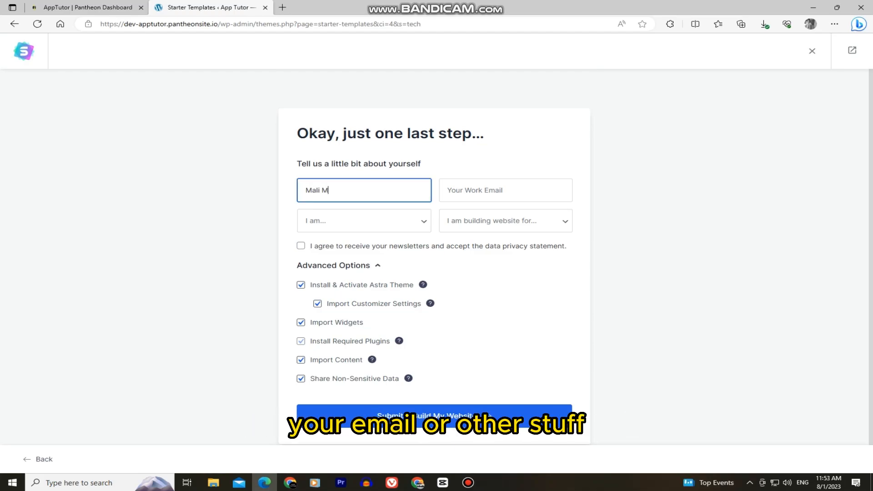
pyautogui.click(506, 190)
pyautogui.write('mali')
# Choose Beginner and Myself/My Company, accept the privacy terms and build the website
pyautogui.click(482, 227)
pyautogui.click(363, 221)
pyautogui.click(321, 248)
pyautogui.click(505, 220)
pyautogui.click(482, 244)
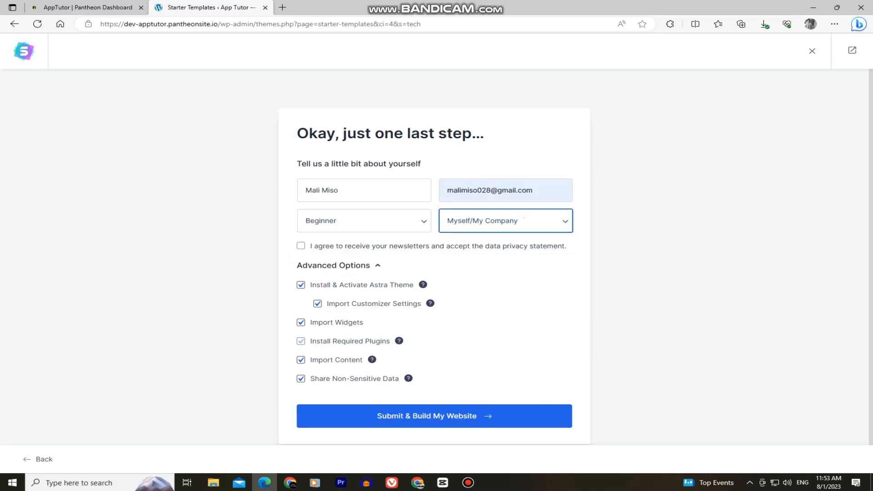
pyautogui.click(301, 245)
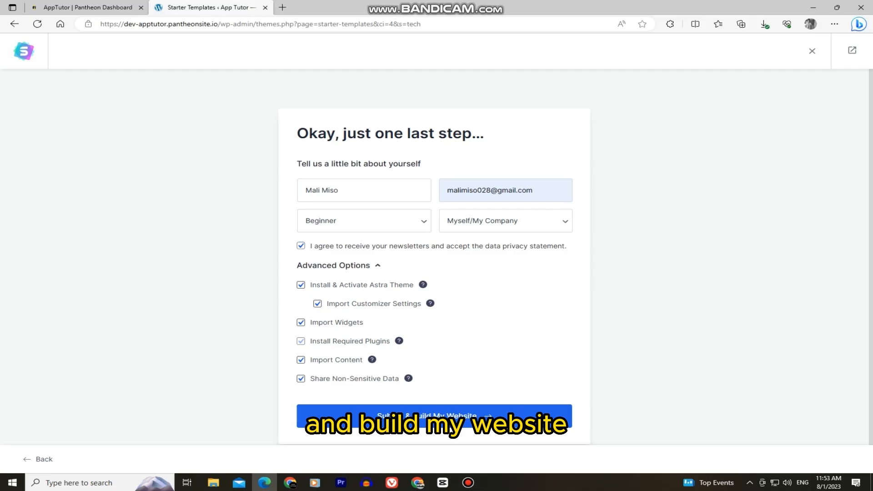
pyautogui.click(434, 415)
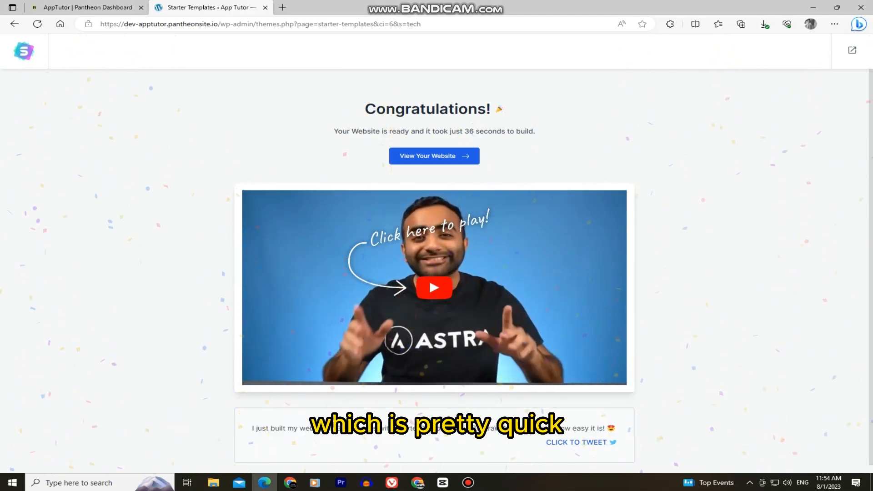
# Review the live App Tutor homepage, then open the Home page in the Elementor editor
pyautogui.click(434, 156)
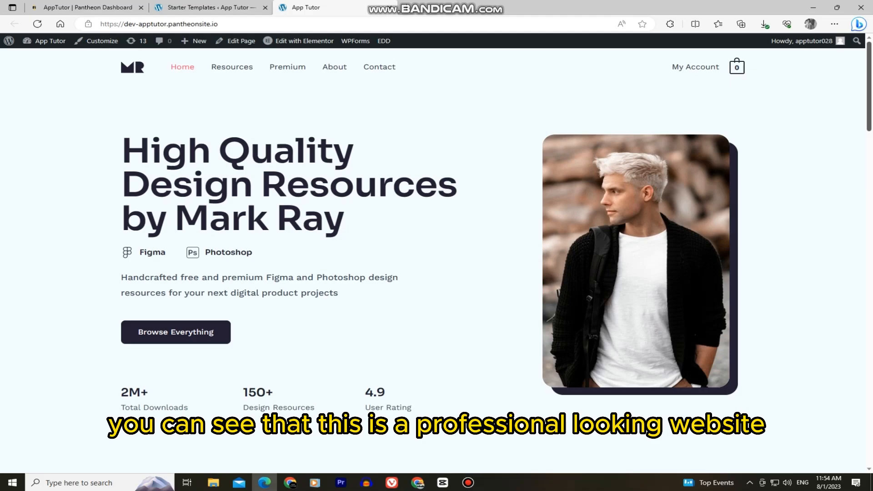
pyautogui.scroll(-4, 125, 54)
pyautogui.scroll(-7, 437, 259)
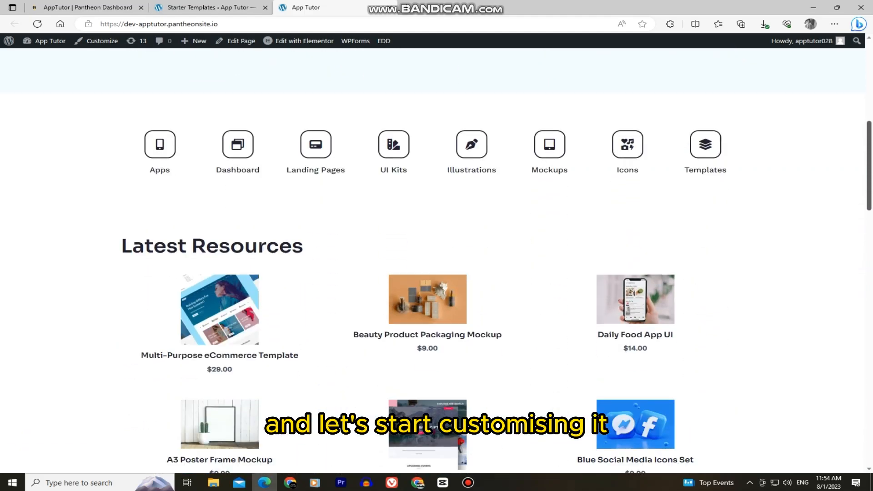
pyautogui.scroll(3, 436, 259)
pyautogui.scroll(8, 125, 53)
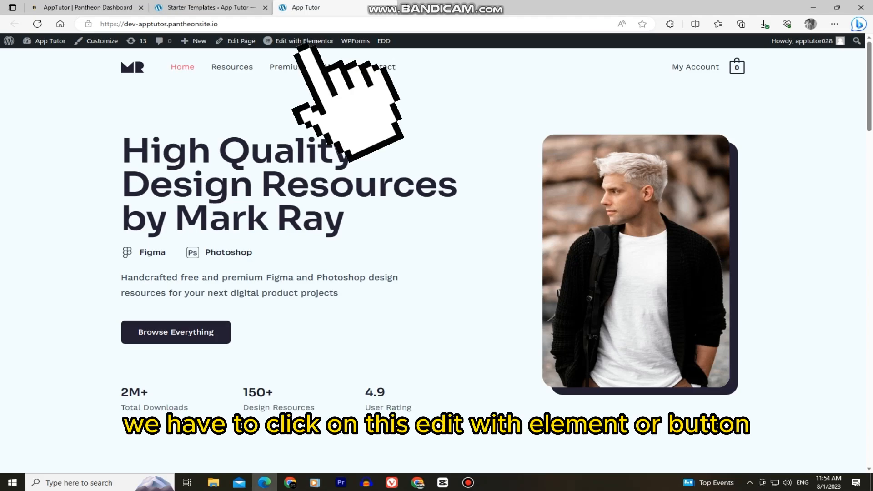
pyautogui.click(300, 40)
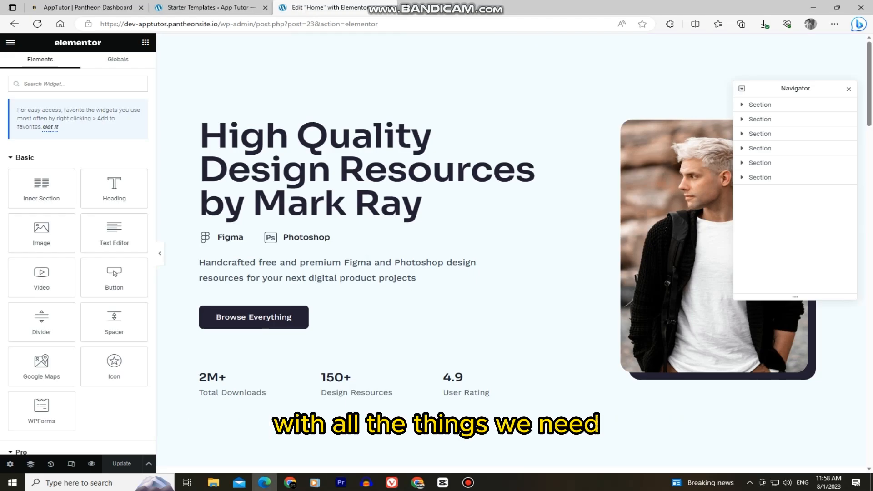
# Replace the hero heading with 'App Tutor-Great' and 'YouTube Tutorials' on two lines
pyautogui.click(424, 204)
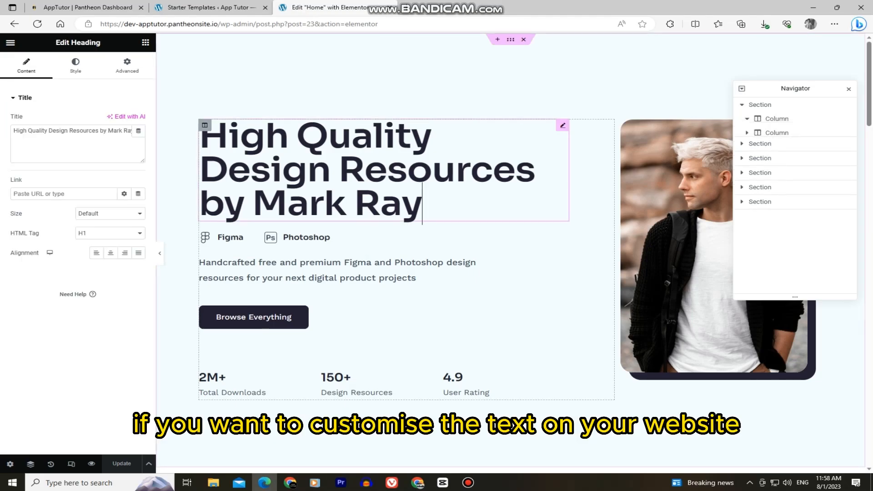
pyautogui.press('BackSpace')
pyautogui.press('BackSpace')
pyautogui.press('BackSpace')
pyautogui.press('BackSpace')
pyautogui.press('BackSpace')
pyautogui.press('BackSpace')
pyautogui.press('BackSpace')
pyautogui.press('BackSpace')
pyautogui.press('BackSpace')
pyautogui.press('BackSpace')
pyautogui.press('BackSpace')
pyautogui.press('BackSpace')
pyautogui.press('BackSpace')
pyautogui.press('BackSpace')
pyautogui.press('BackSpace')
pyautogui.press('BackSpace')
pyautogui.press('BackSpace')
pyautogui.press('BackSpace')
pyautogui.press('BackSpace')
pyautogui.press('BackSpace')
pyautogui.press('BackSpace')
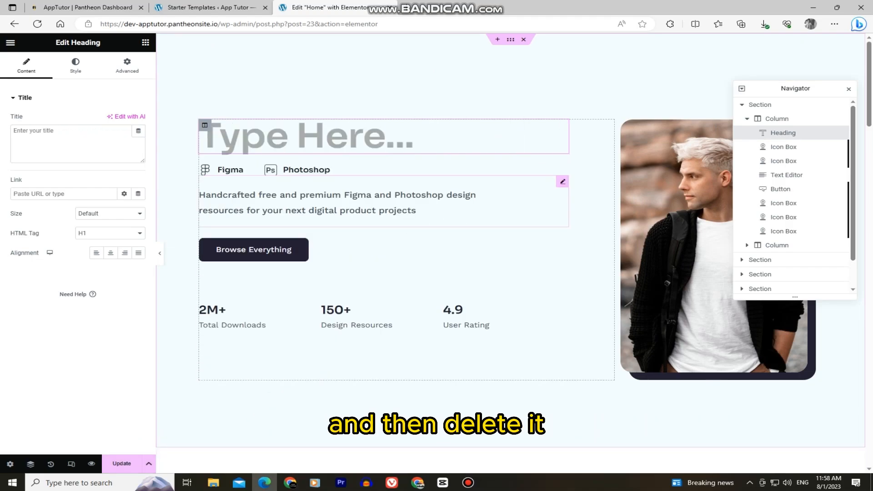
pyautogui.write('App Tutor-')
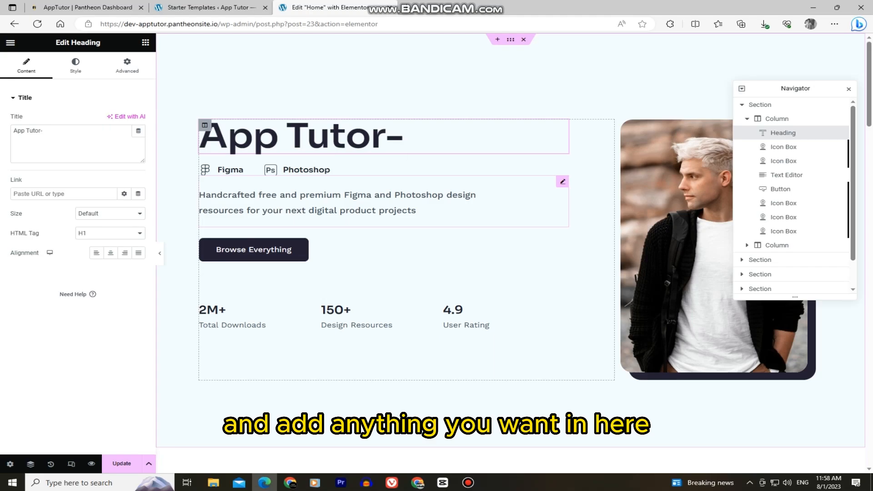
pyautogui.write('Great')
pyautogui.press('Return')
pyautogui.write('YouTube Tutorials')
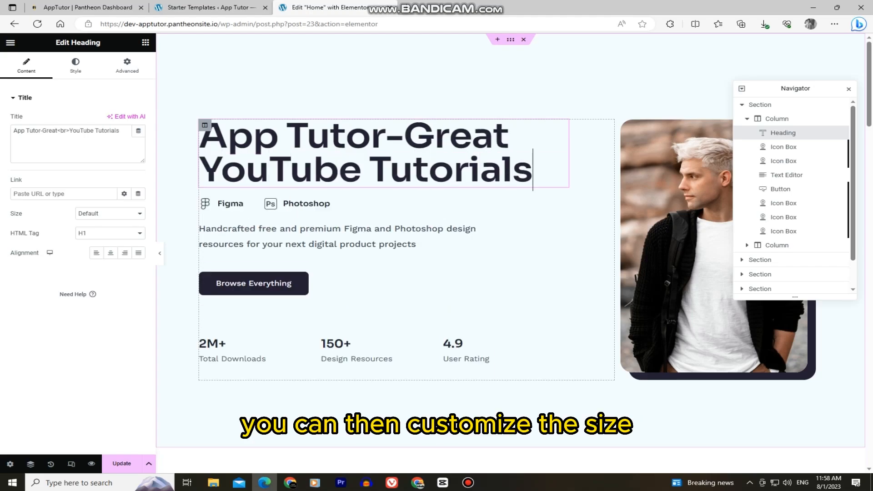
pyautogui.hotkey('ctrl', 'a')
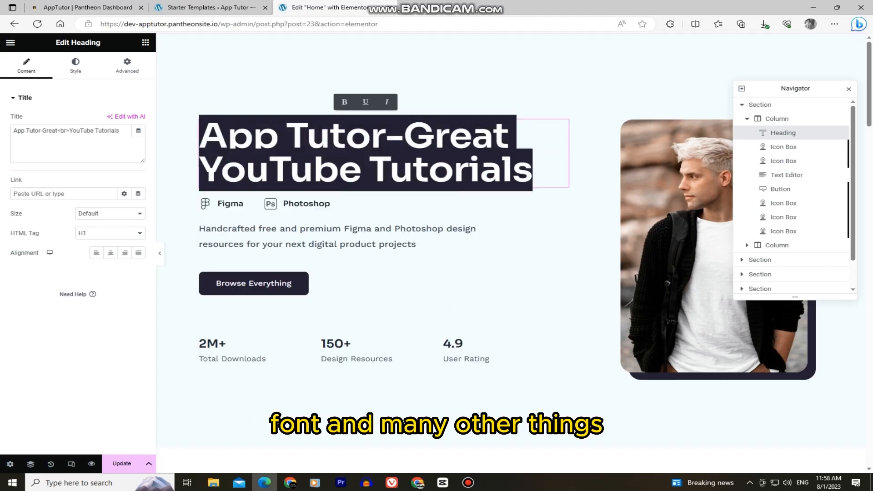
# Set the heading typography to Tahoma, 77 px size, line height 81, with tighter letter spacing
pyautogui.click(76, 66)
pyautogui.click(139, 139)
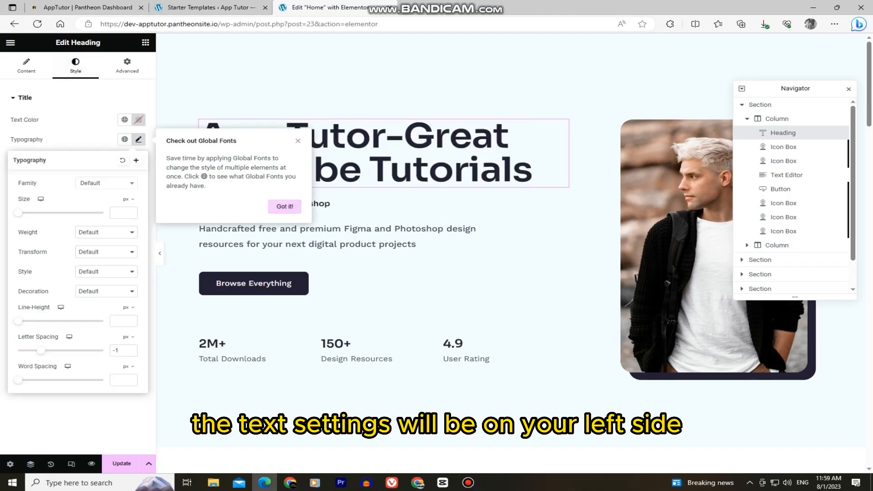
pyautogui.click(106, 183)
pyautogui.click(91, 243)
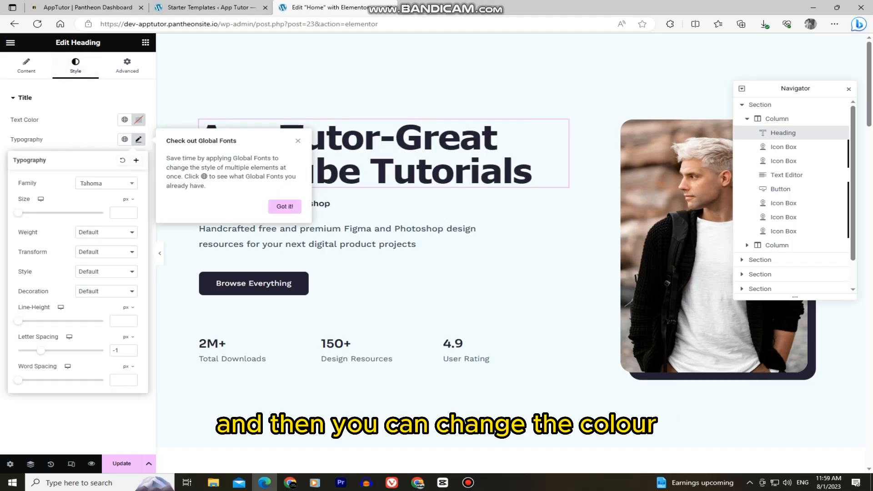
pyautogui.moveTo(19, 212); pyautogui.dragTo(51, 213)
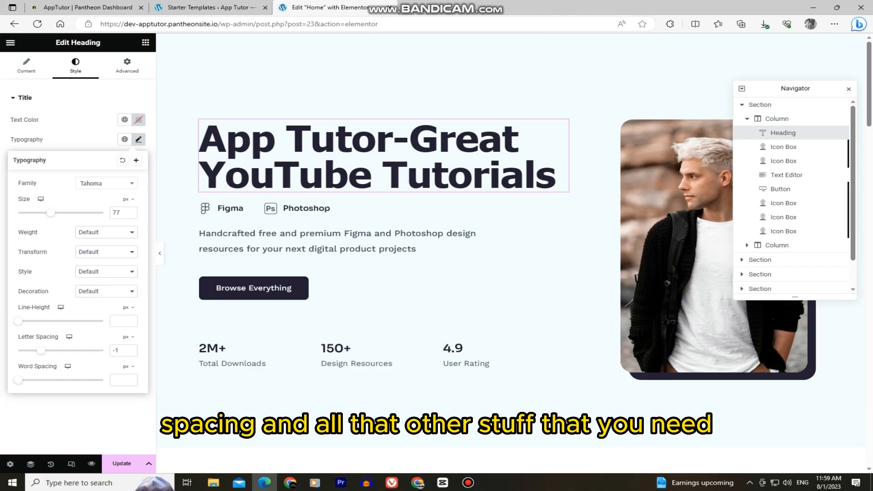
pyautogui.moveTo(19, 321); pyautogui.dragTo(86, 320)
pyautogui.moveTo(41, 350); pyautogui.dragTo(36, 350)
# Make the heading text colour black
pyautogui.click(139, 120)
pyautogui.moveTo(131, 227); pyautogui.dragTo(167, 182)
pyautogui.moveTo(80, 235); pyautogui.dragTo(92, 235)
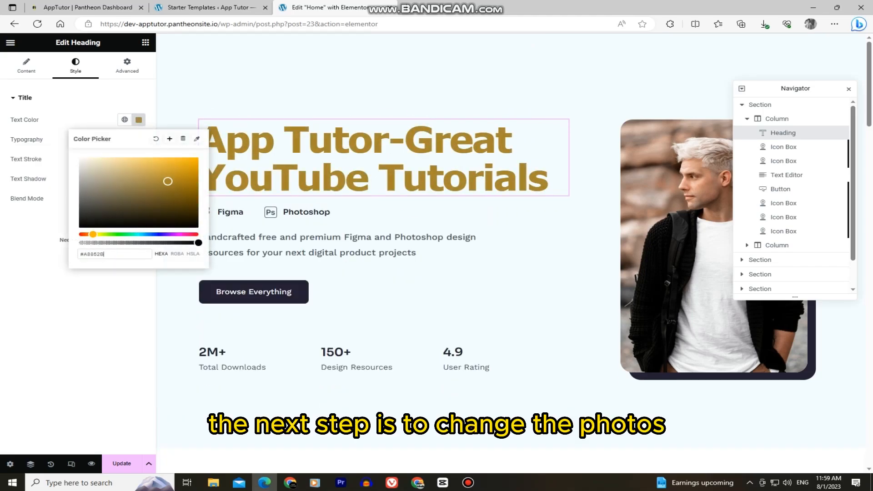
pyautogui.moveTo(168, 182); pyautogui.dragTo(90, 228)
pyautogui.click(59, 97)
pyautogui.click(682, 254)
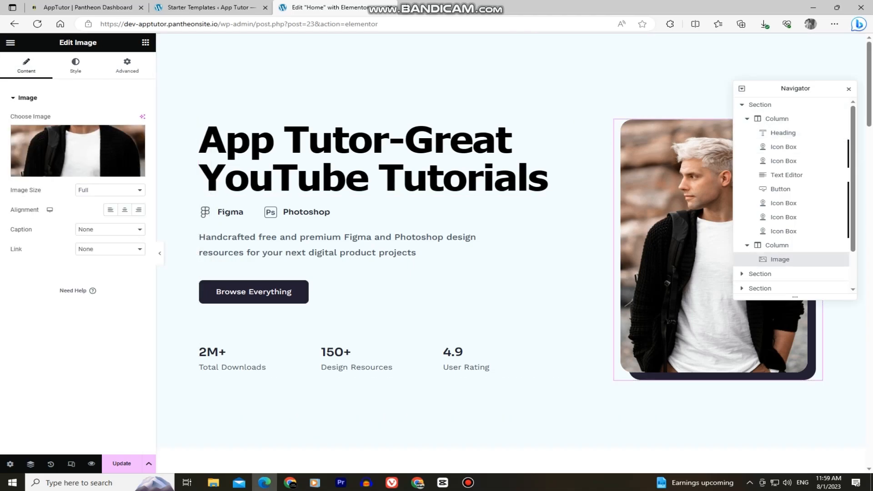
# Close the Navigator panel and open the media window to pick a new hero image
pyautogui.scroll(-2, 509, 254)
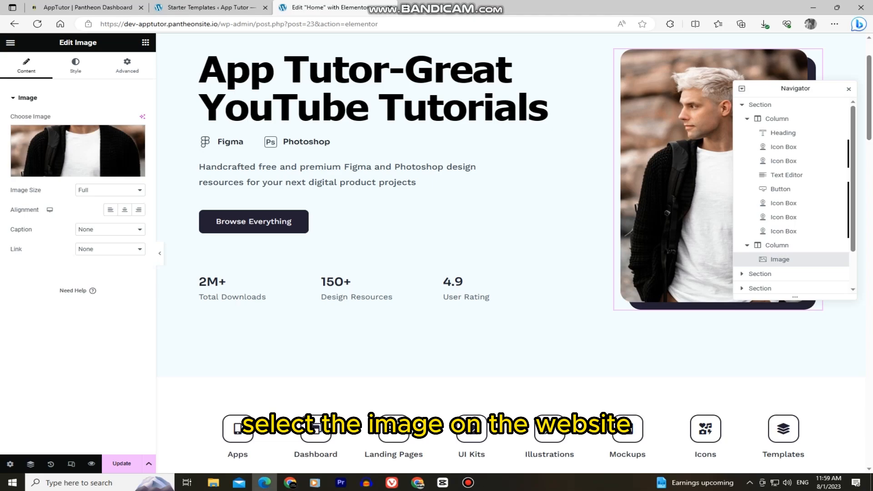
pyautogui.hotkey('ctrl', 'i')
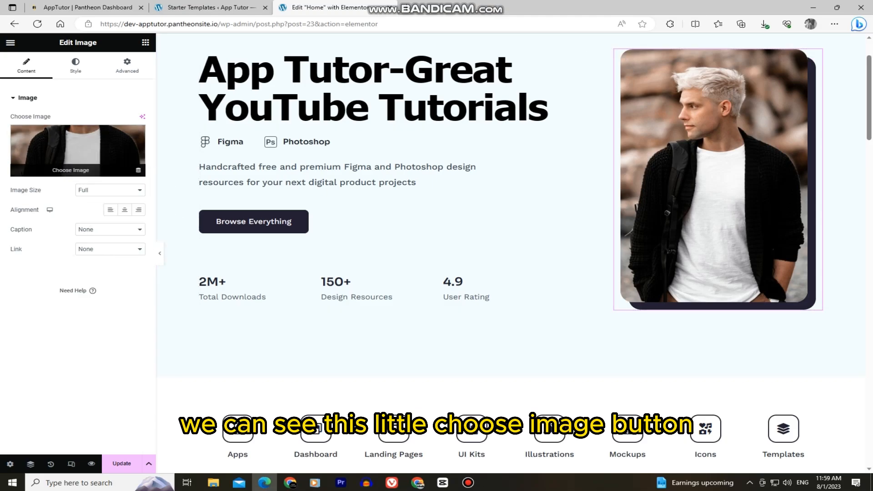
pyautogui.click(135, 134)
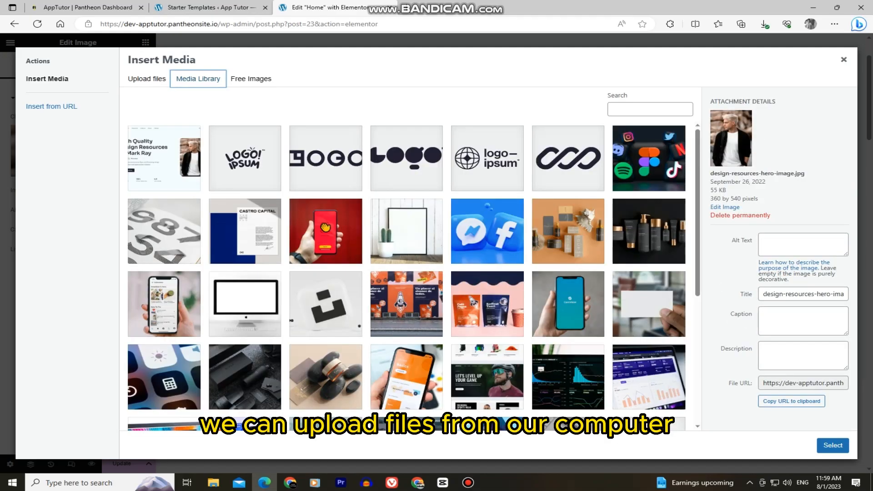
# Search the Free Images stock library for 'technology'
pyautogui.click(251, 79)
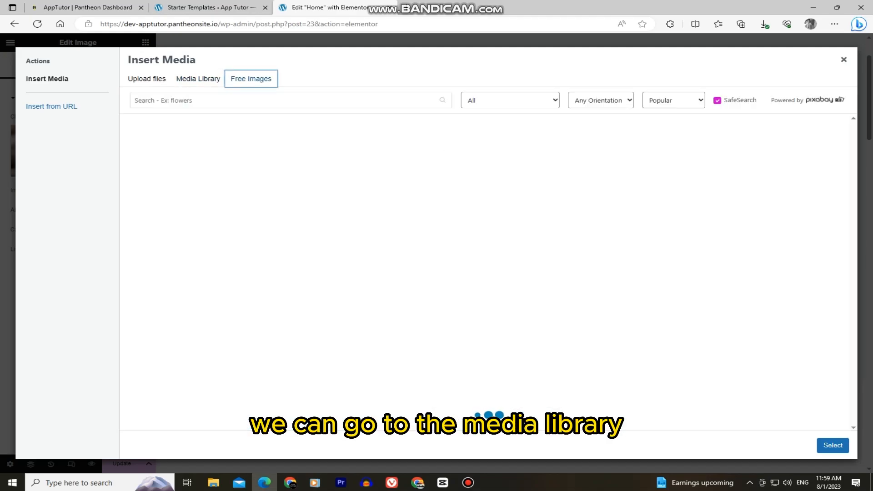
pyautogui.click(136, 100)
pyautogui.write('tech')
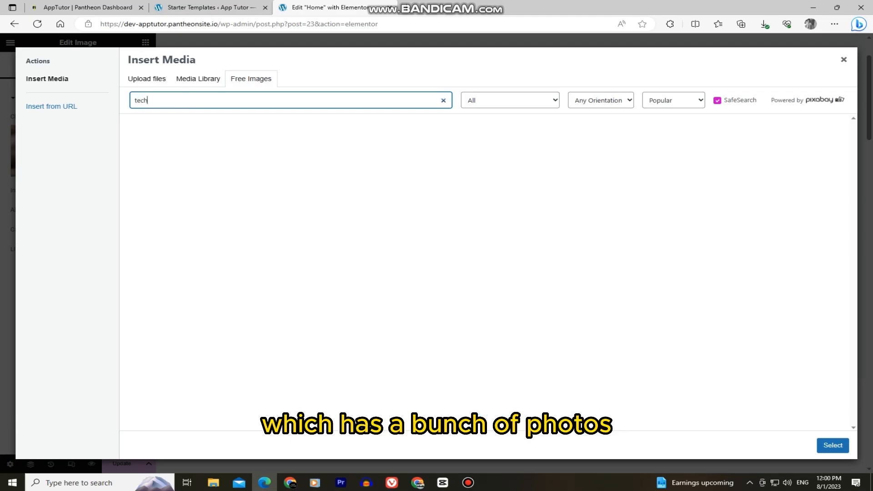
pyautogui.write('nology')
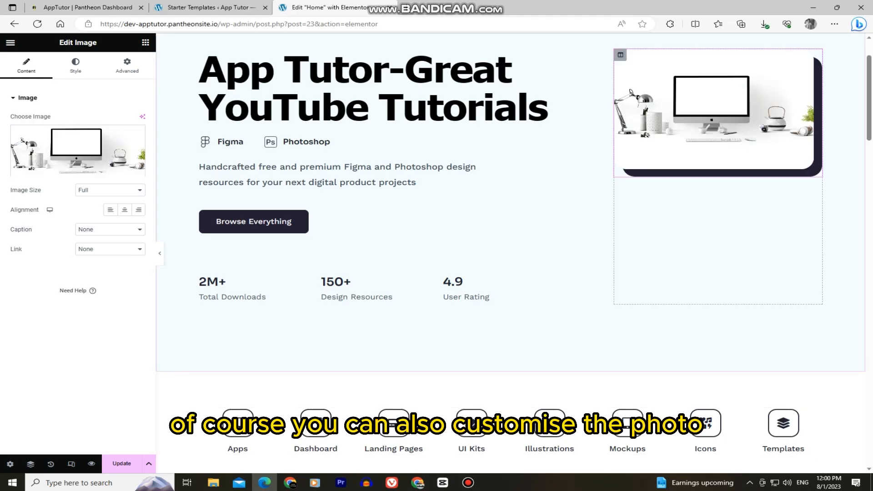
# Style the hero image with width 100%, max width 93%, height 236 px and a Double border
pyautogui.scroll(1, 510, 255)
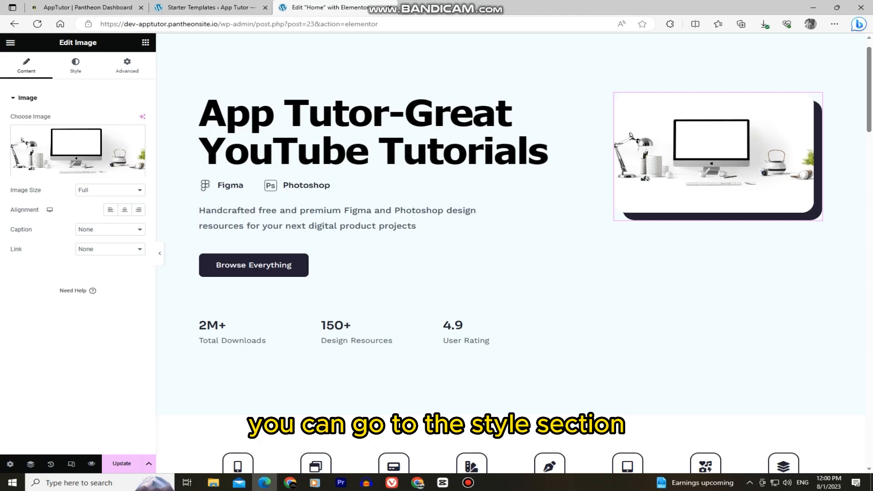
pyautogui.click(75, 66)
pyautogui.moveTo(11, 130); pyautogui.dragTo(111, 130)
pyautogui.moveTo(111, 159); pyautogui.dragTo(104, 159)
pyautogui.moveTo(11, 188); pyautogui.dragTo(57, 189)
pyautogui.click(109, 311)
pyautogui.click(91, 340)
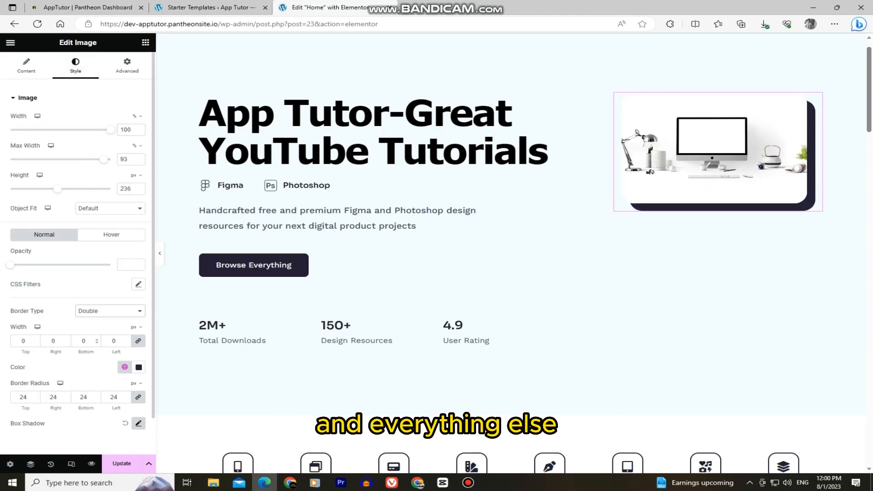
# Give the hero image a Fade In Down entrance animation in Motion Effects
pyautogui.click(127, 66)
pyautogui.scroll(-1, 77, 250)
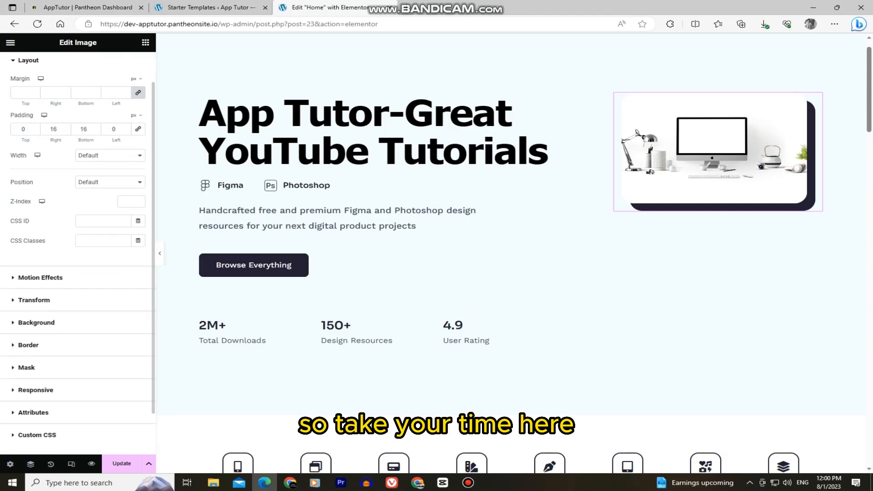
pyautogui.scroll(-1, 78, 269)
pyautogui.click(40, 267)
pyautogui.click(73, 152)
pyautogui.click(41, 219)
pyautogui.click(73, 153)
pyautogui.click(41, 230)
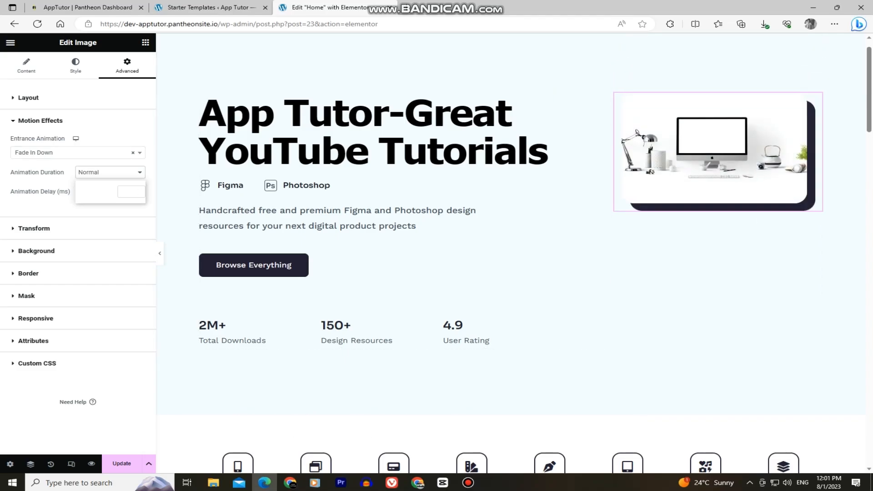
pyautogui.click(27, 66)
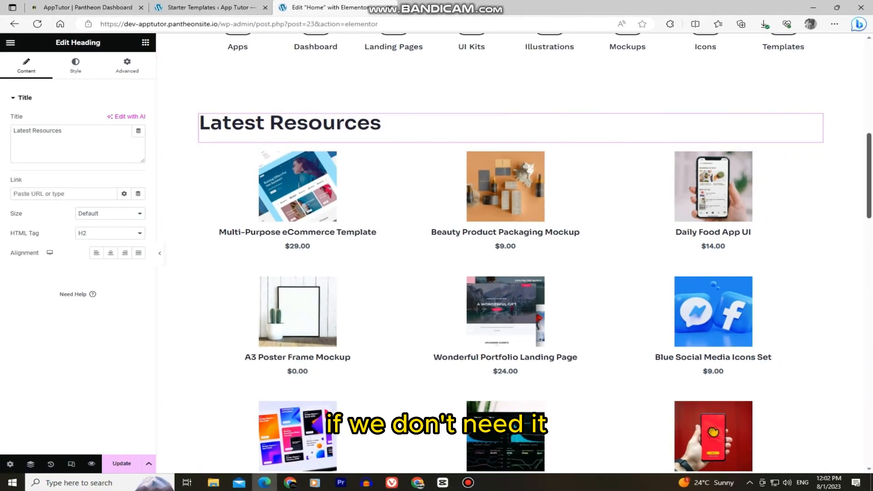
# Delete the product grid widget below the Latest Resources heading
pyautogui.scroll(-4, 509, 250)
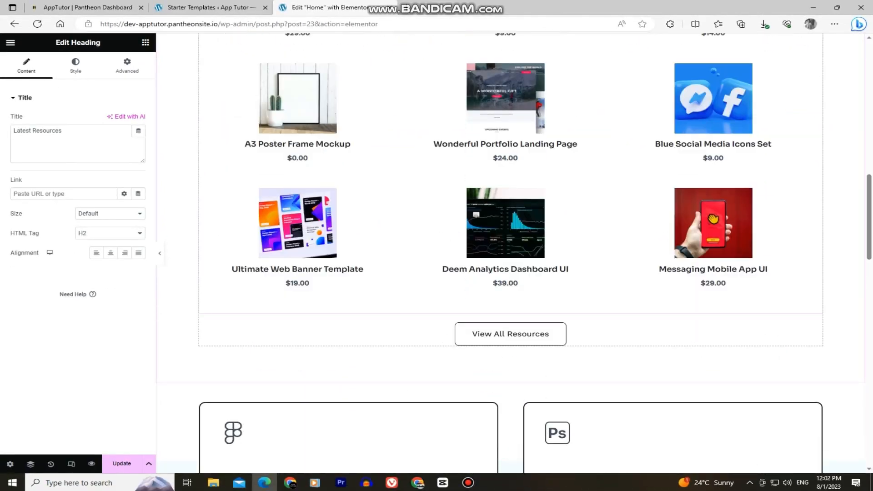
pyautogui.rightClick(703, 102)
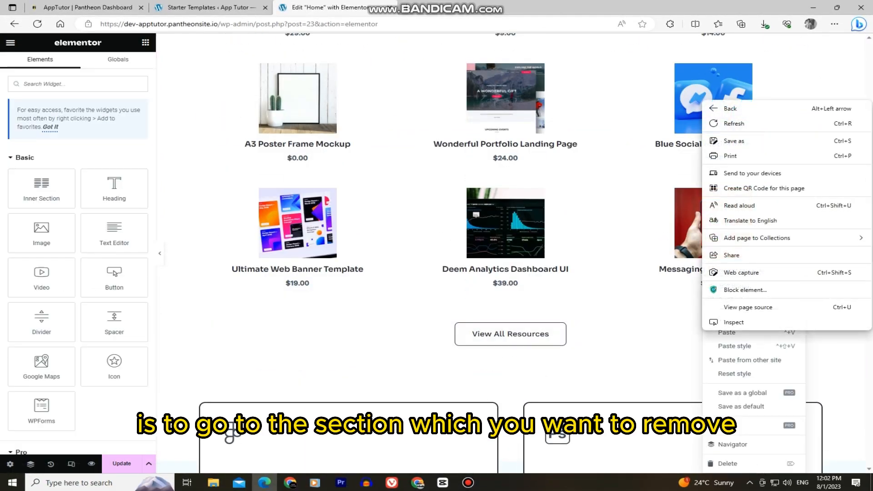
pyautogui.rightClick(651, 278)
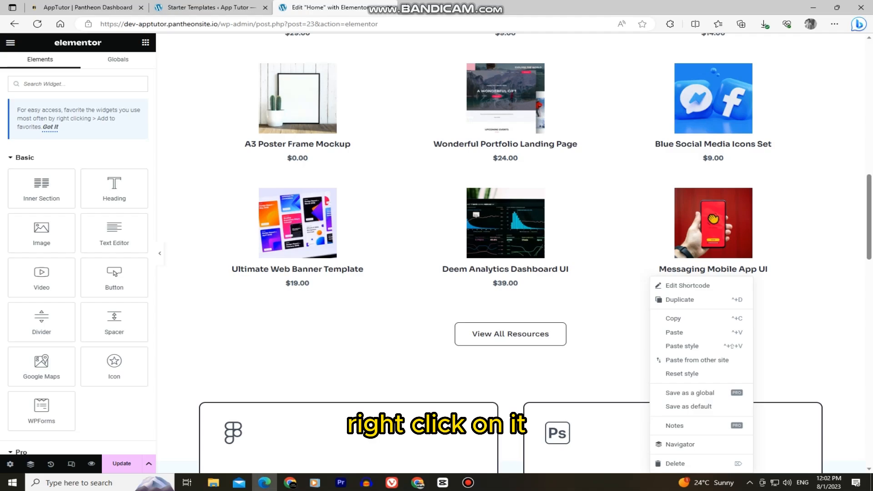
pyautogui.click(675, 463)
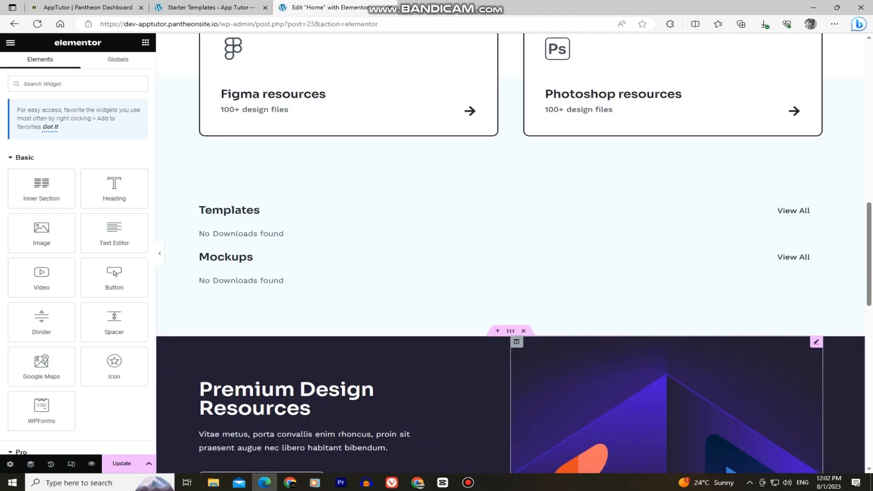
pyautogui.scroll(7, 511, 253)
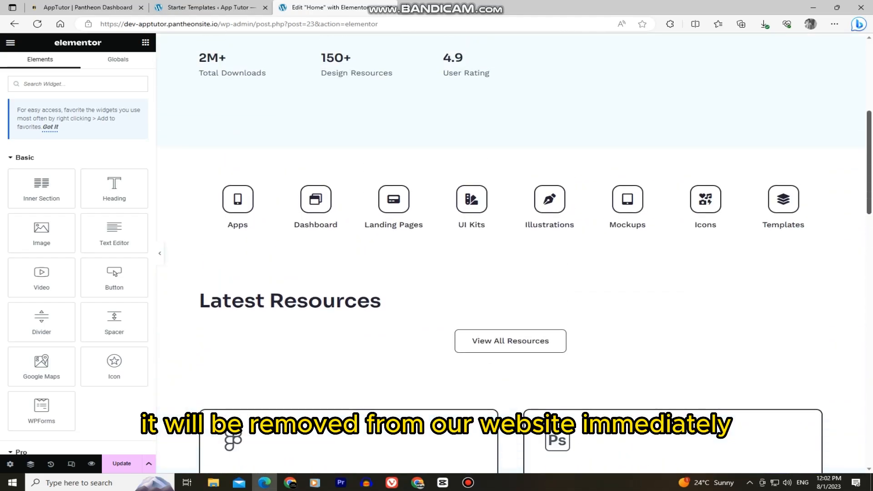
pyautogui.scroll(-3, 510, 253)
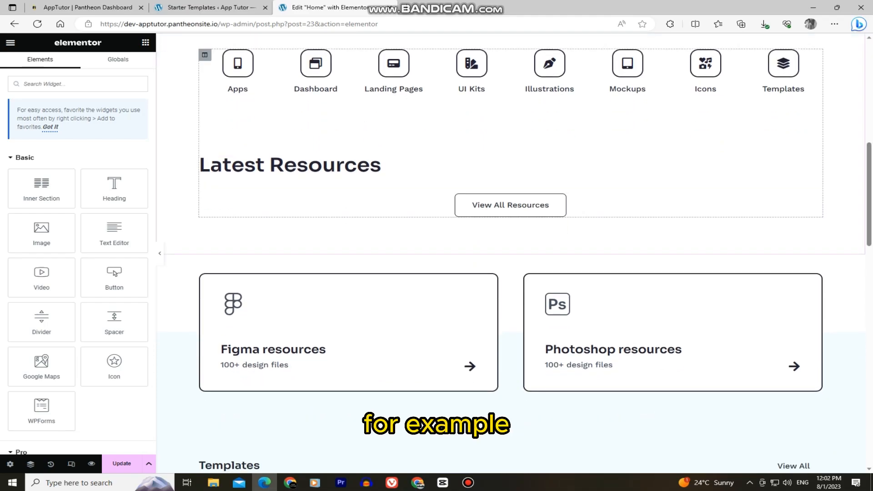
# Add a column beside the category icons with a Video widget linking the pasted YouTube URL
pyautogui.rightClick(585, 132)
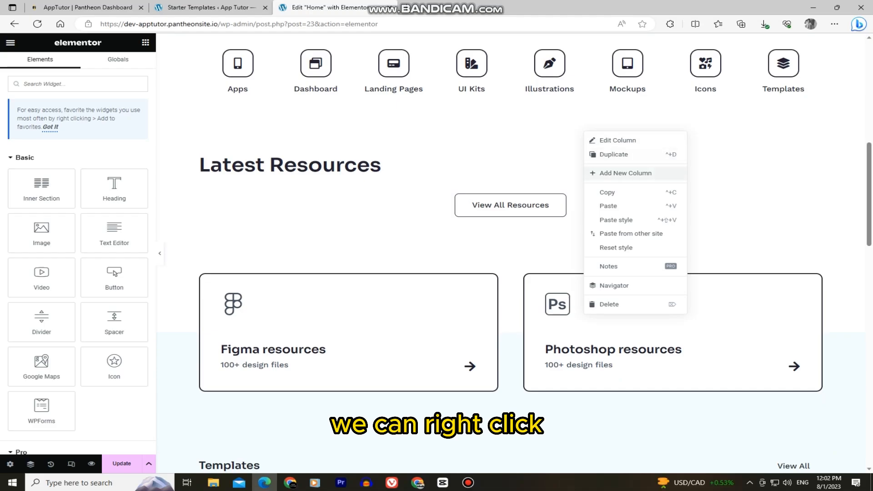
pyautogui.click(625, 172)
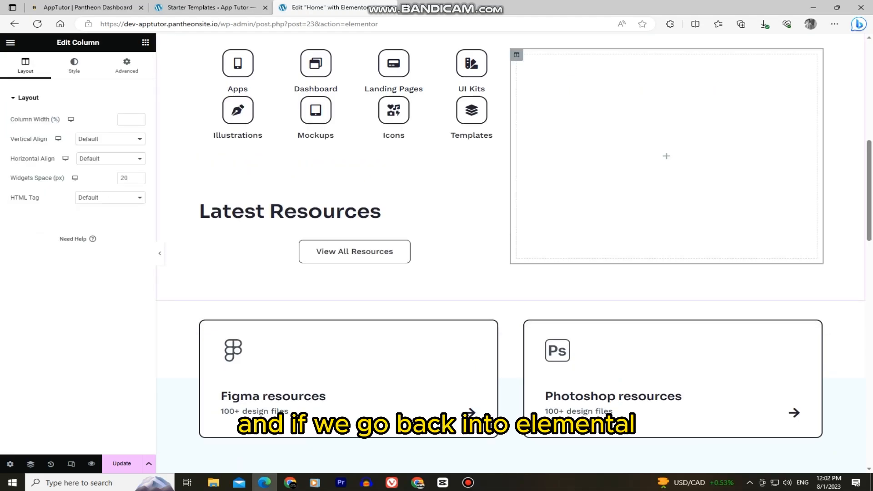
pyautogui.click(146, 42)
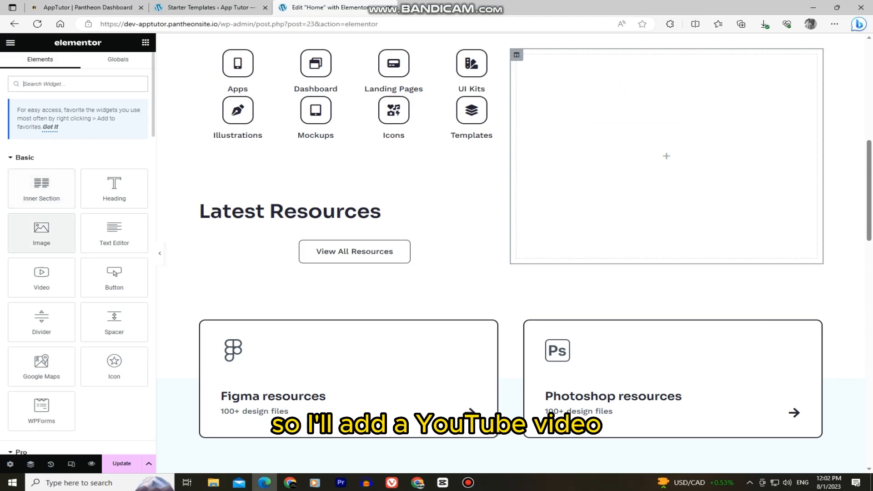
pyautogui.moveTo(41, 275); pyautogui.dragTo(623, 179)
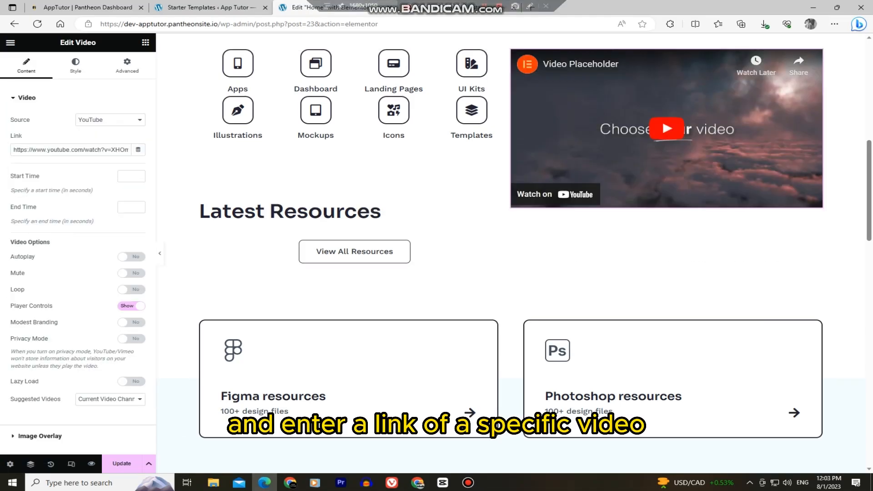
pyautogui.tripleClick(68, 149)
pyautogui.write('https://www.youtube.com/watch?v=Q9FKu_yPIP4')
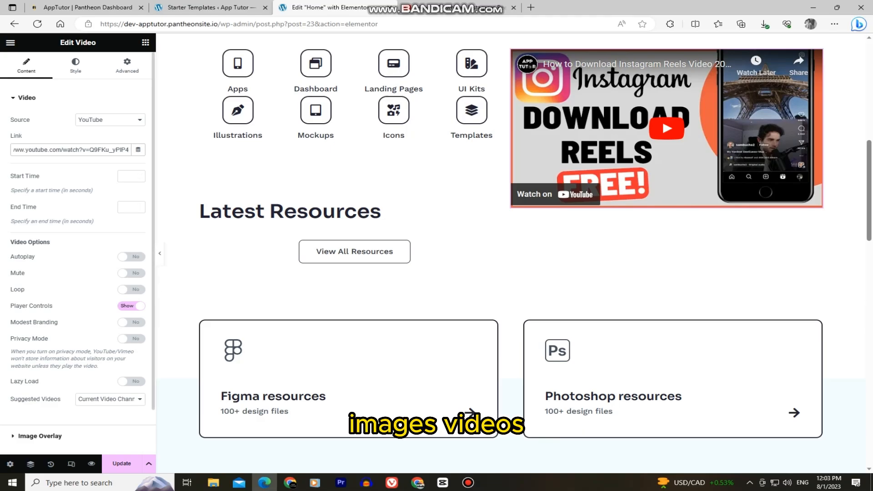
pyautogui.scroll(5, 514, 241)
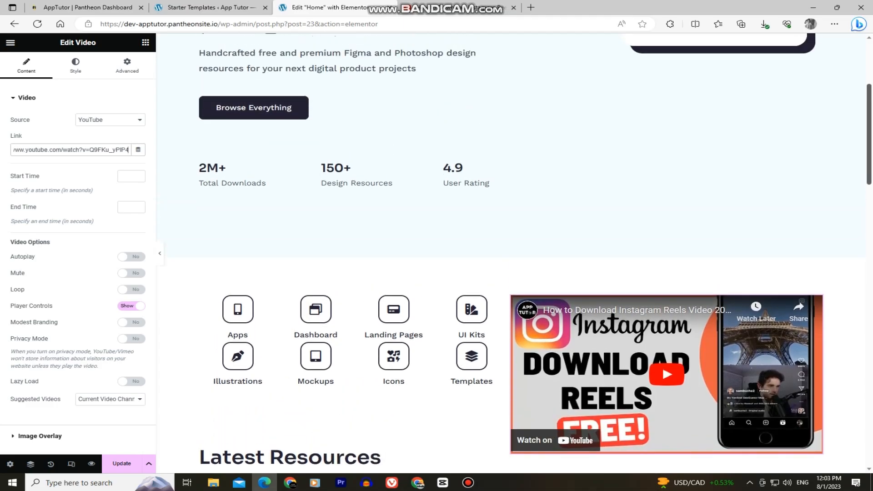
# Change the middle stat from '150+ Design Resources' to '500 Videos' and save the page
pyautogui.click(394, 183)
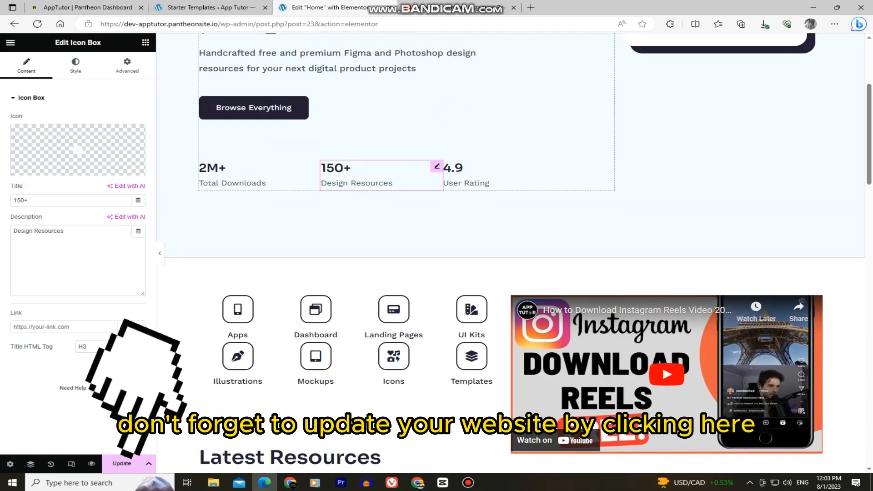
pyautogui.press('BackSpace')
pyautogui.press('BackSpace')
pyautogui.press('BackSpace')
pyautogui.press('BackSpace')
pyautogui.press('BackSpace')
pyautogui.press('BackSpace')
pyautogui.press('BackSpace')
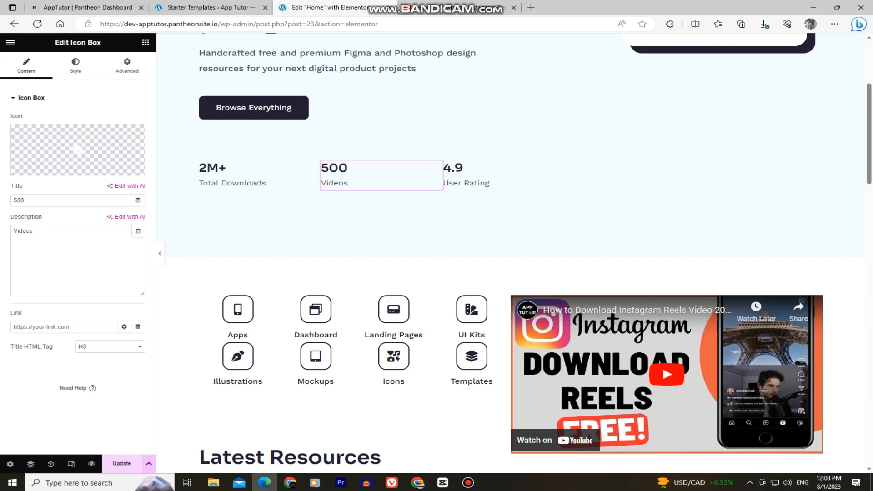
pyautogui.hotkey('ctrl', 's')
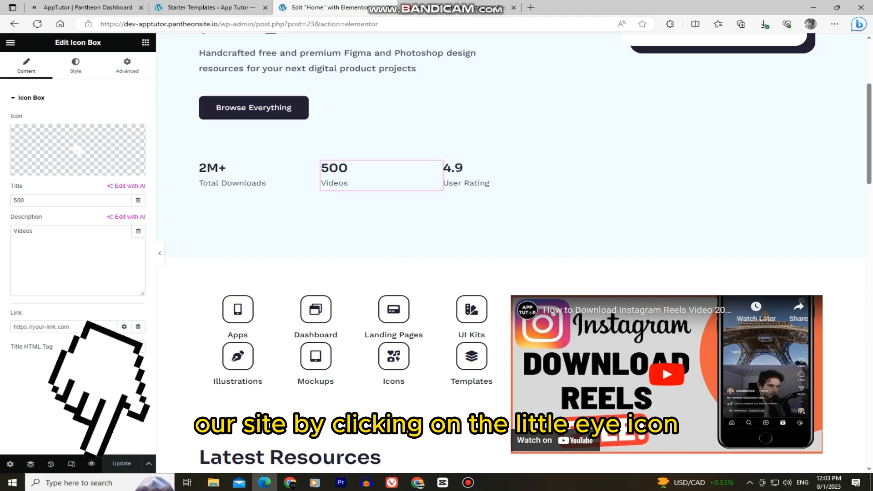
# Preview the Home page and scroll to check the 500 Videos stat and embedded video
pyautogui.click(92, 463)
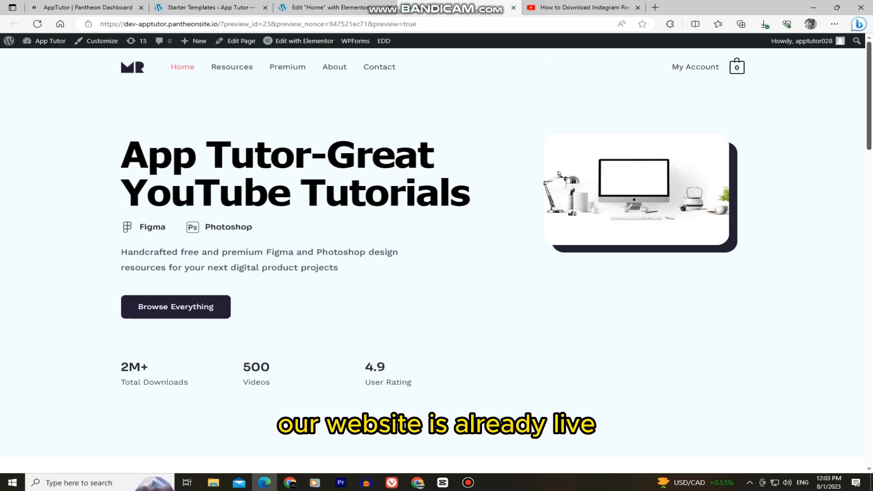
pyautogui.scroll(-5, 437, 254)
pyautogui.scroll(-3, 436, 254)
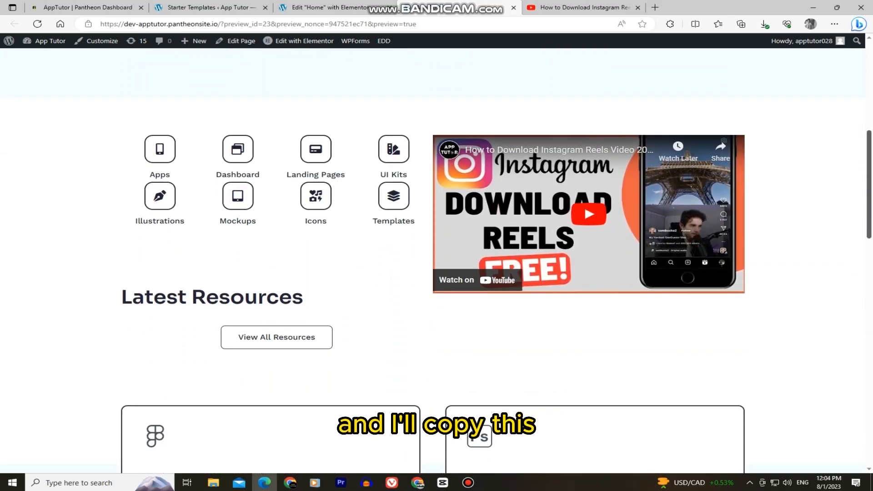
pyautogui.moveTo(218, 23); pyautogui.dragTo(210, 23)
pyautogui.moveTo(705, 100); pyautogui.dragTo(242, 100)
pyautogui.hotkey('ctrl', 'c')
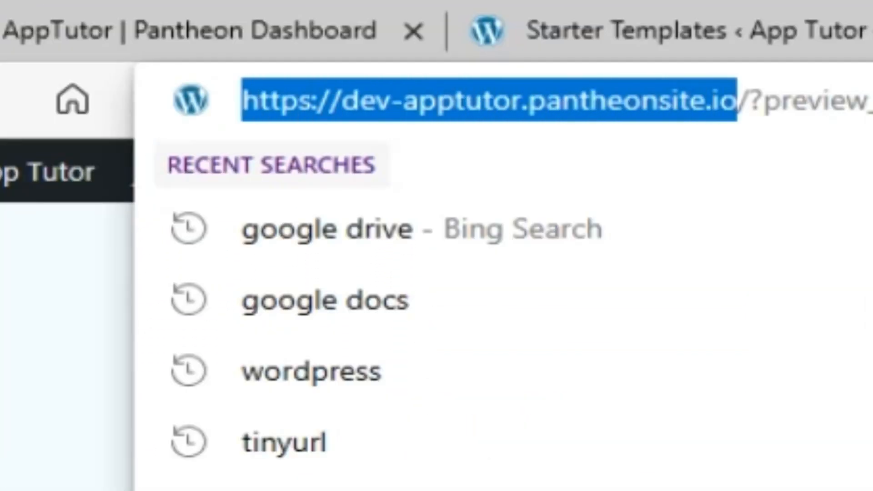
pyautogui.rightClick(282, 104)
pyautogui.click(402, 484)
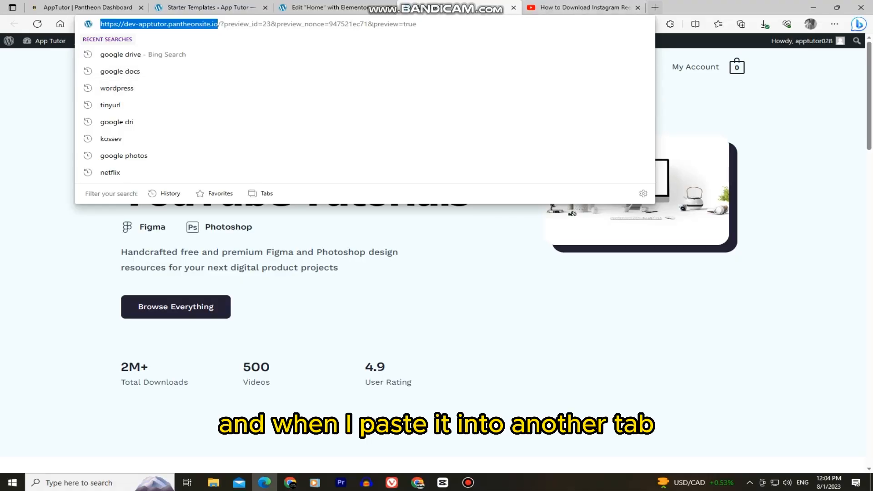
pyautogui.click(650, 7)
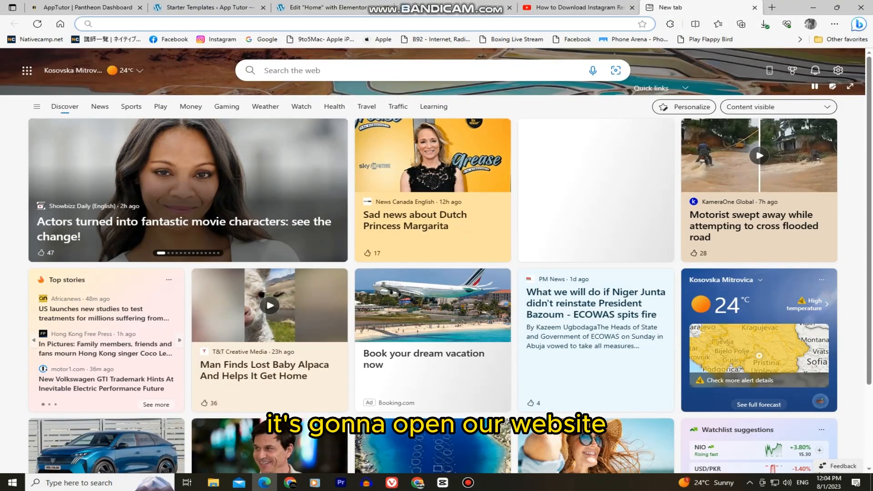
# Load dev-apptutor.pantheonsite.io in the new tab and scroll through the live homepage edits
pyautogui.hotkey('ctrl', 'v')
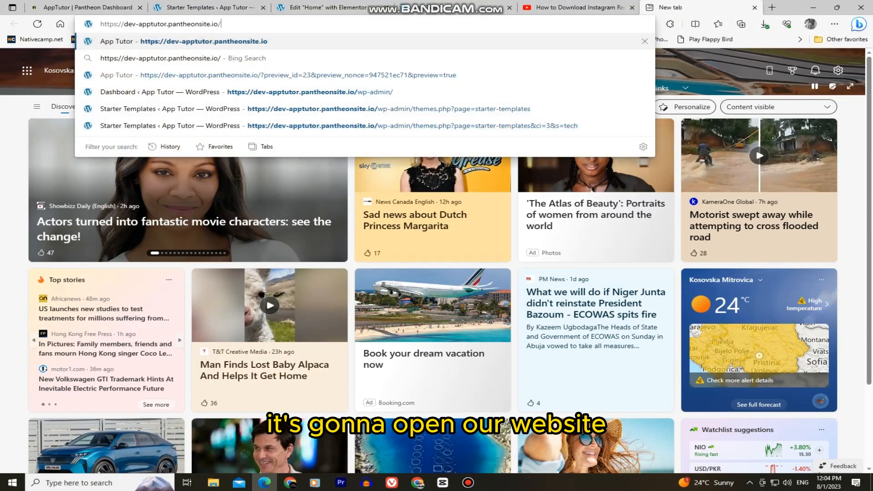
pyautogui.press('Return')
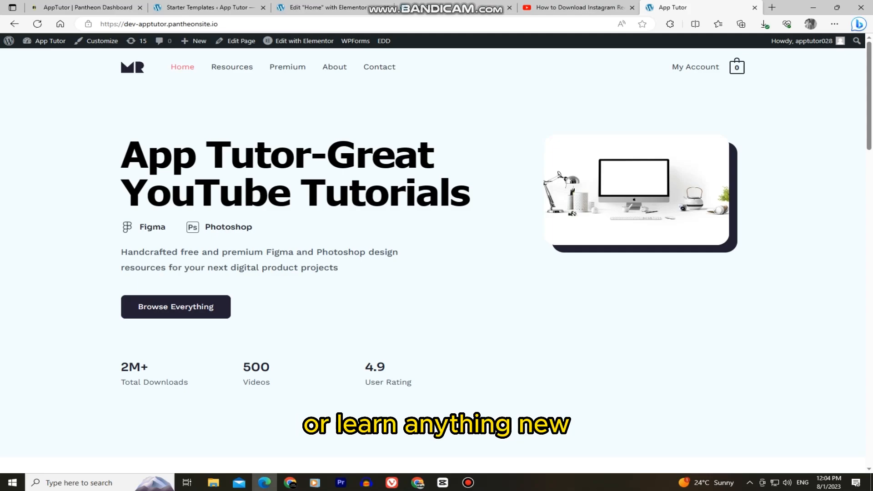
pyautogui.scroll(-7, 436, 255)
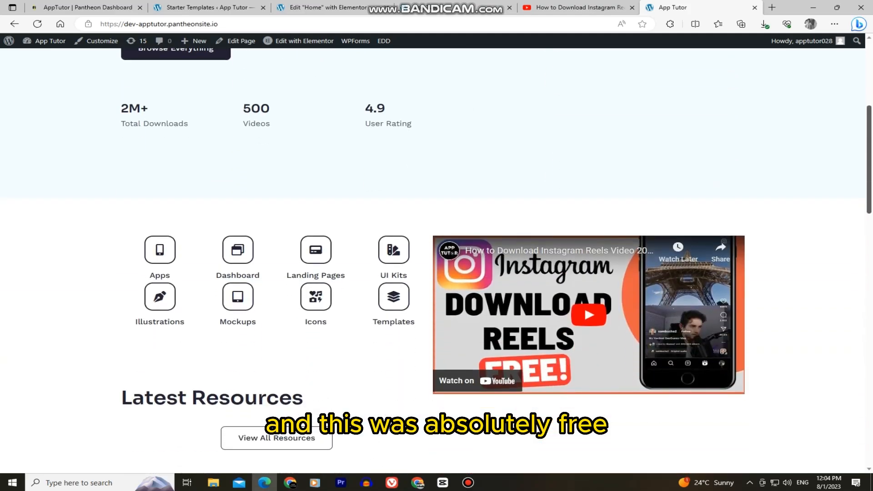
pyautogui.scroll(-6, 436, 255)
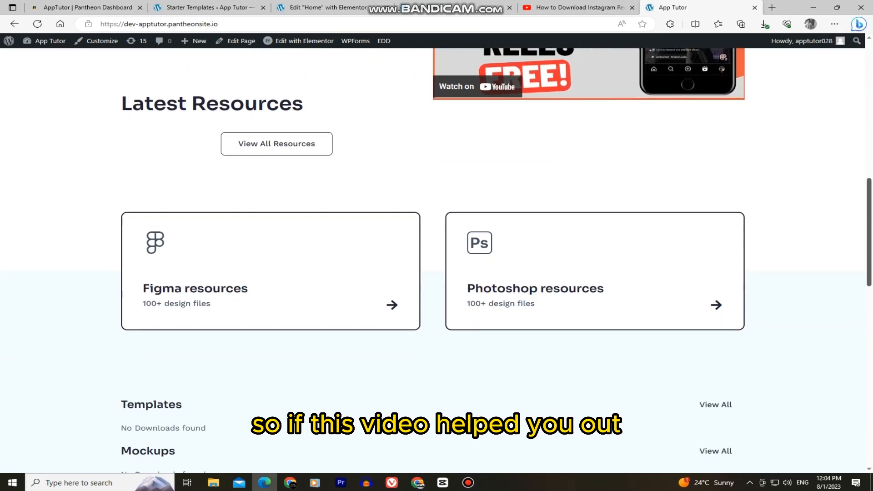
pyautogui.scroll(-7, 437, 254)
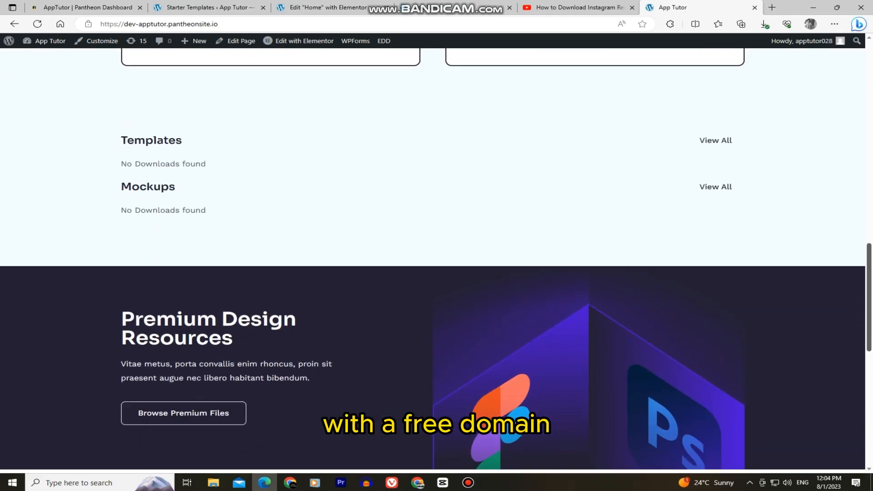
pyautogui.scroll(-8, 436, 255)
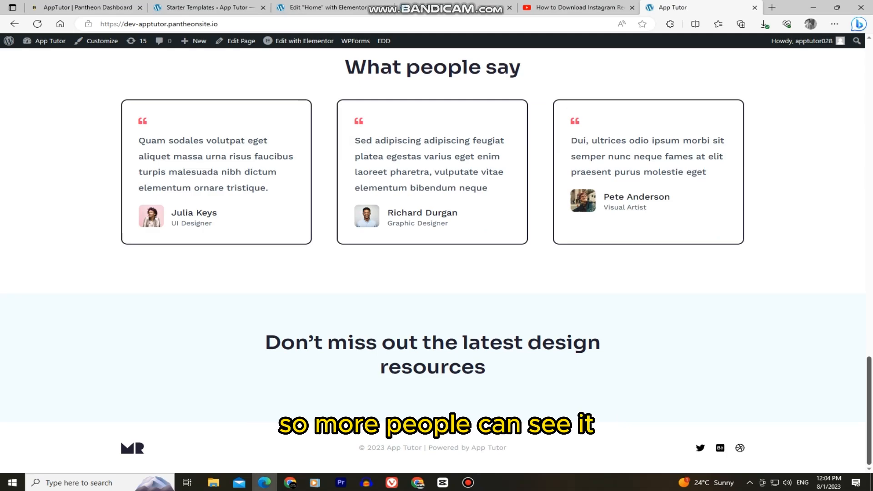
pyautogui.scroll(20, 436, 254)
pyautogui.scroll(8, 437, 255)
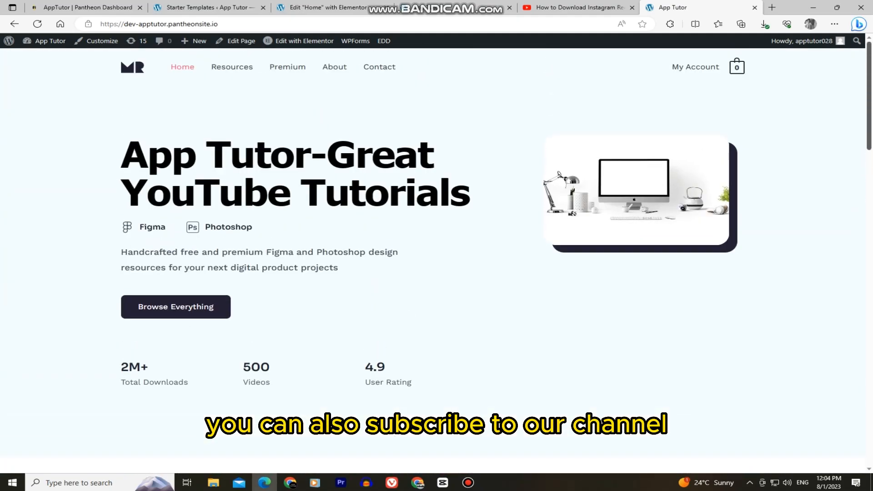